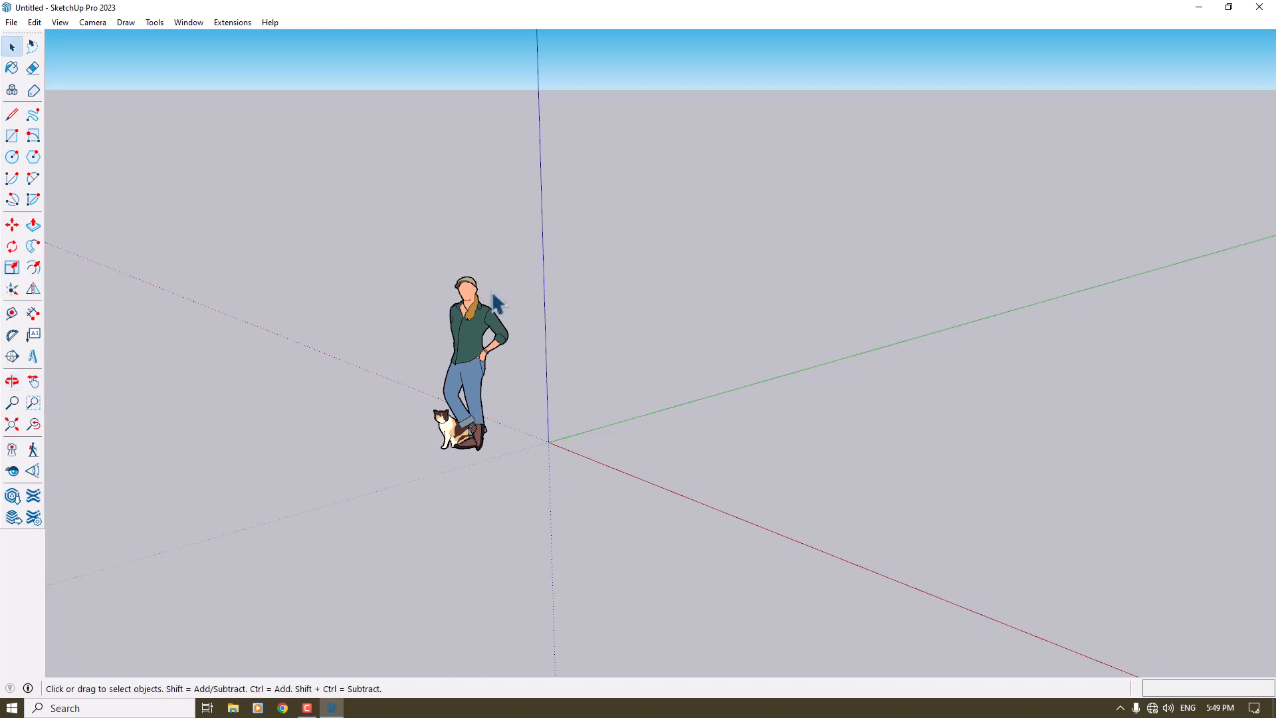
scroll(494, 316, "down", 3)
middle_click_drag(501, 347, 501, 397)
scroll(513, 400, "up", 3)
scroll(513, 400, "down", 2)
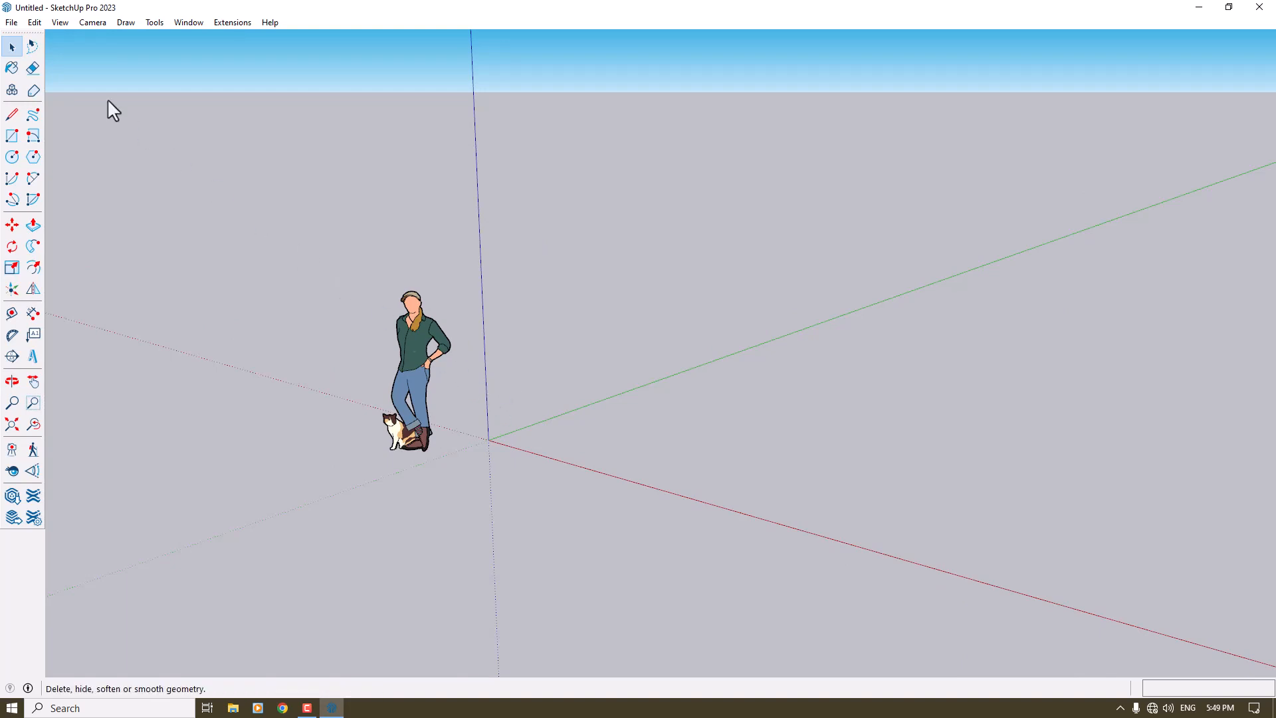
Shift the docked Large Tool Set slightly downward, and display the Sandbox and Section toolbars
left_click_drag(18, 32, 18, 79)
left_click(471, 81)
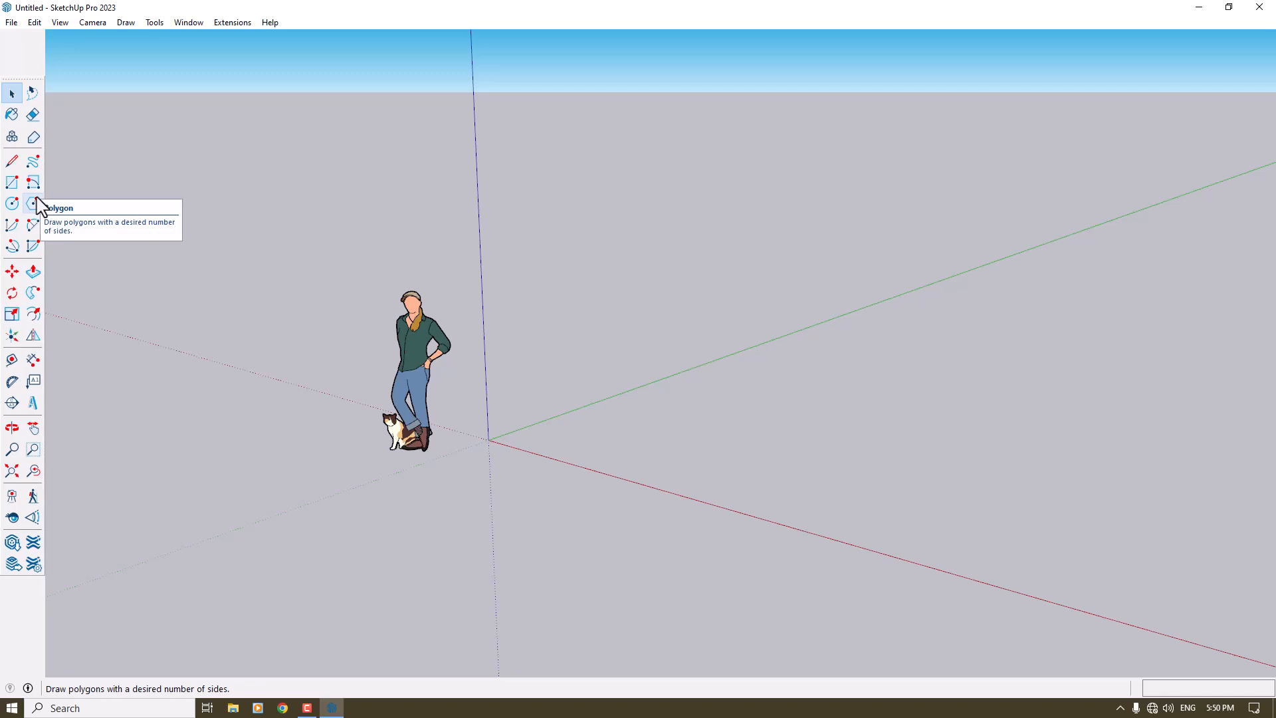
left_click(57, 23)
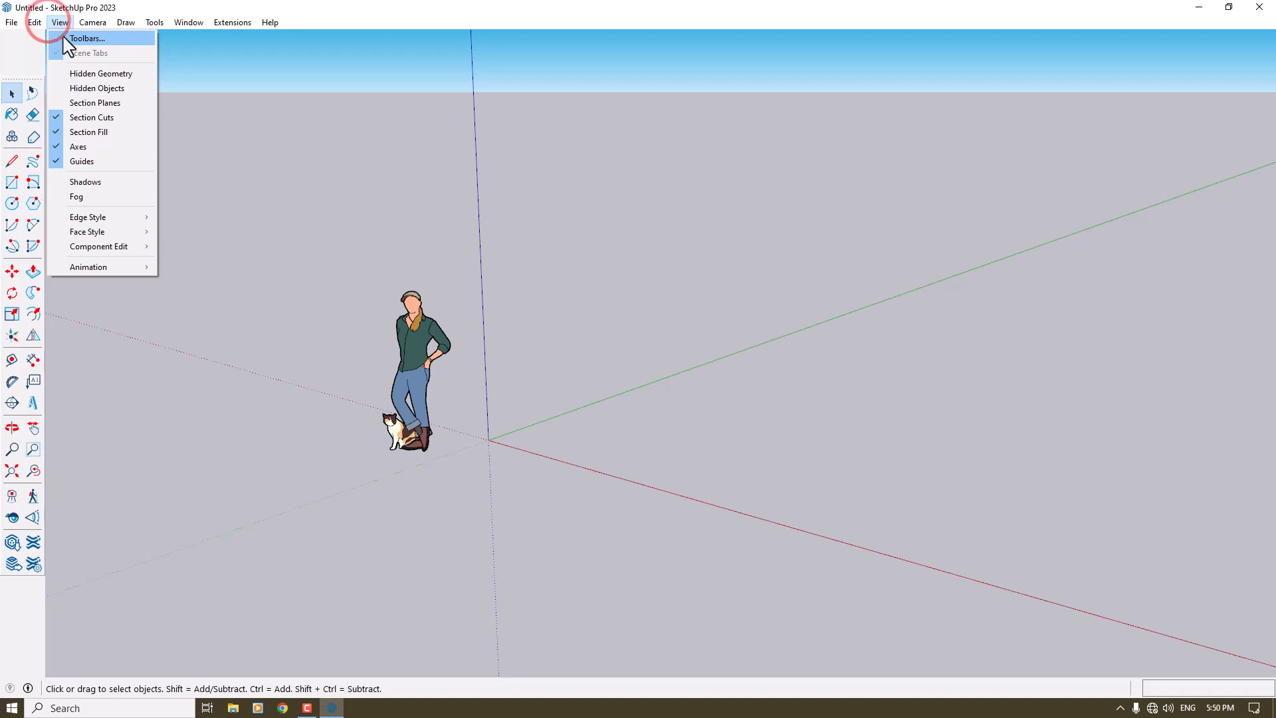
left_click(63, 38)
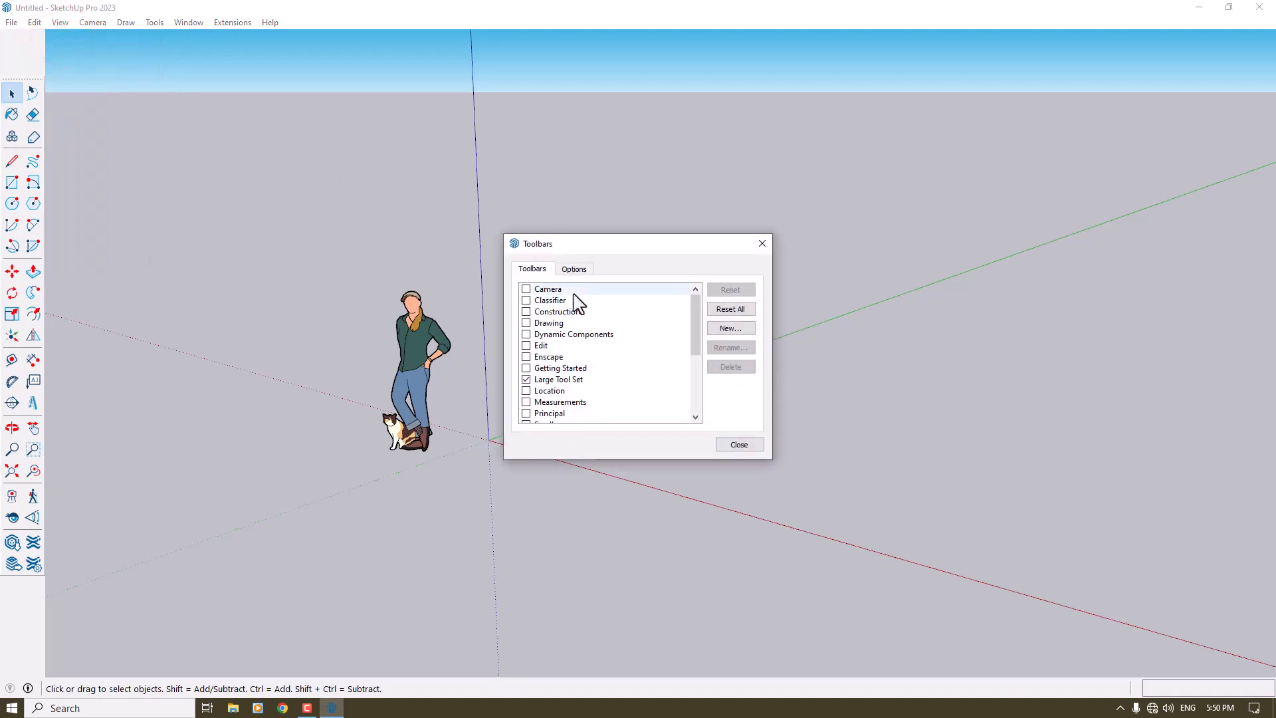
scroll(575, 303, "down", 4)
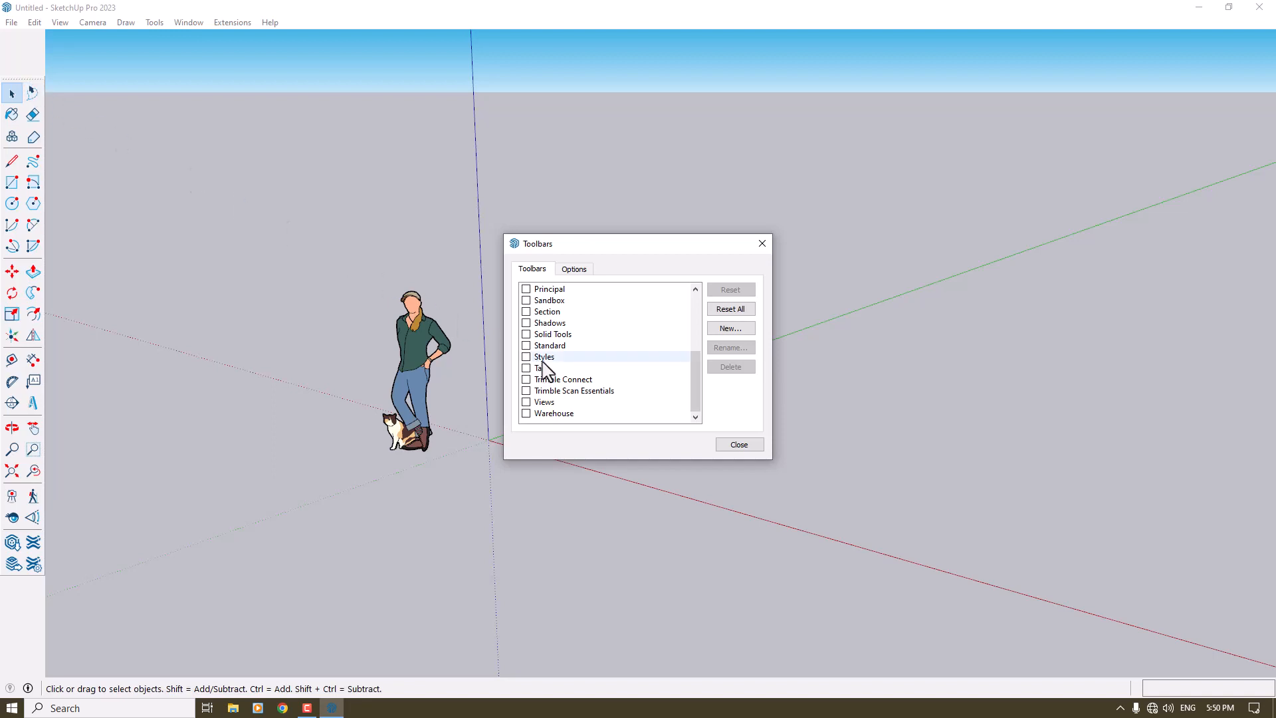
left_click(526, 300)
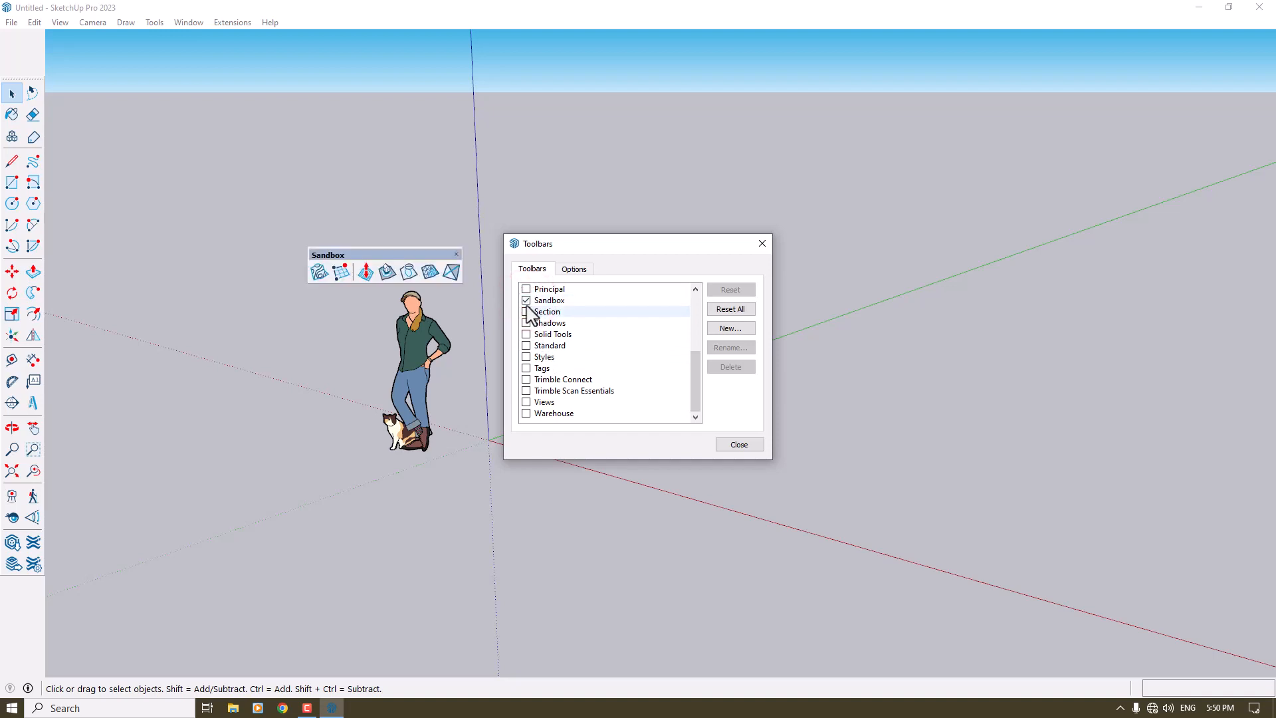
left_click(527, 312)
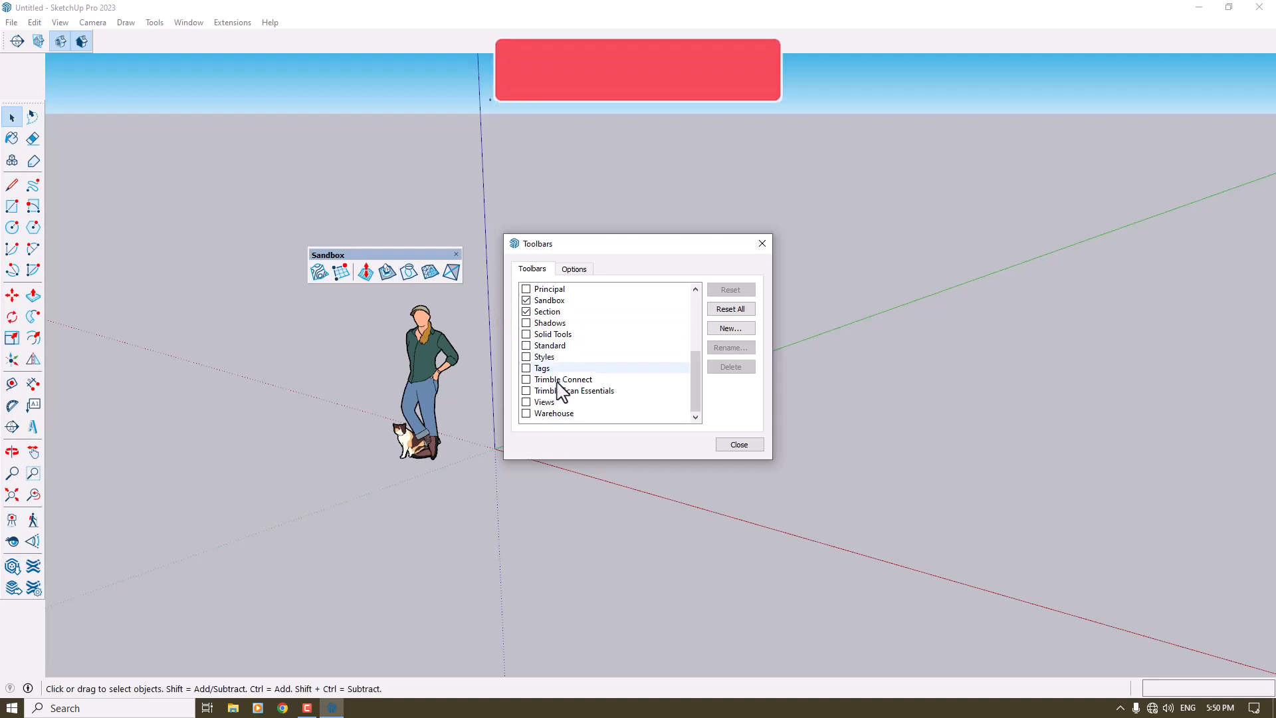
Display the Location toolbar, and switch the Drawing toolbar on and off again
scroll(559, 384, "up", 2)
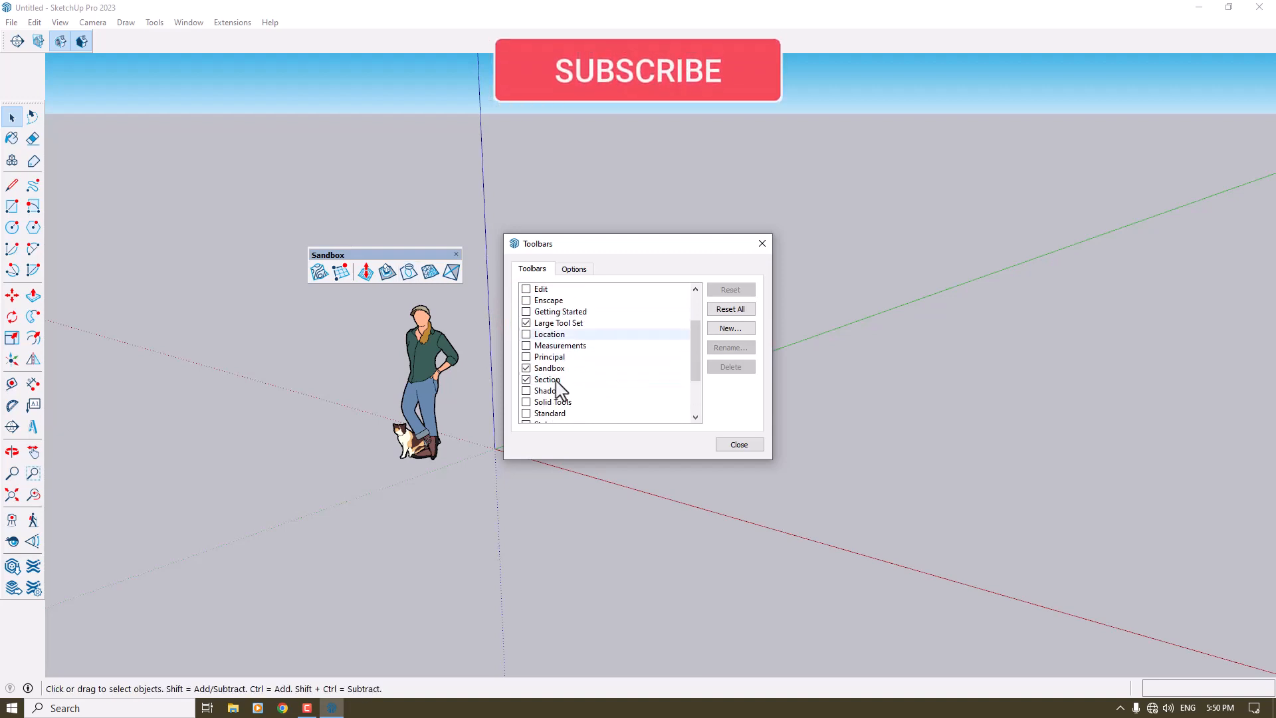
left_click(526, 334)
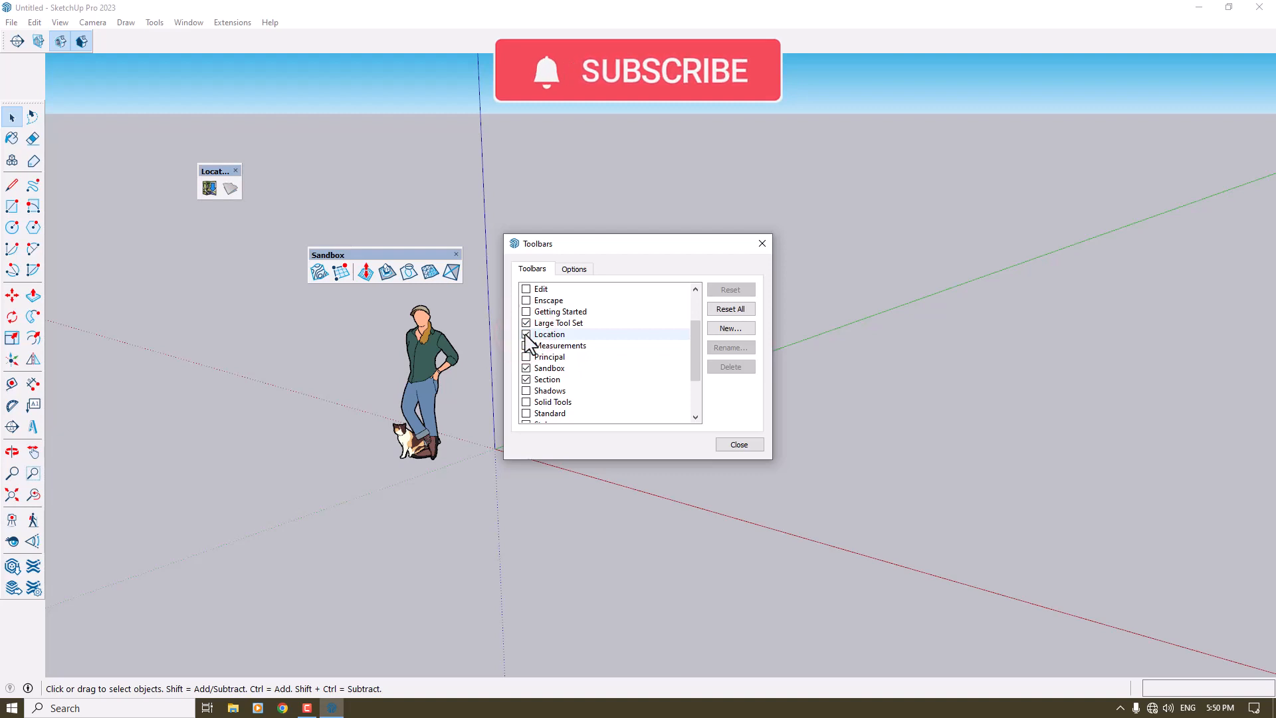
scroll(529, 342, "up", 1)
left_click(529, 300)
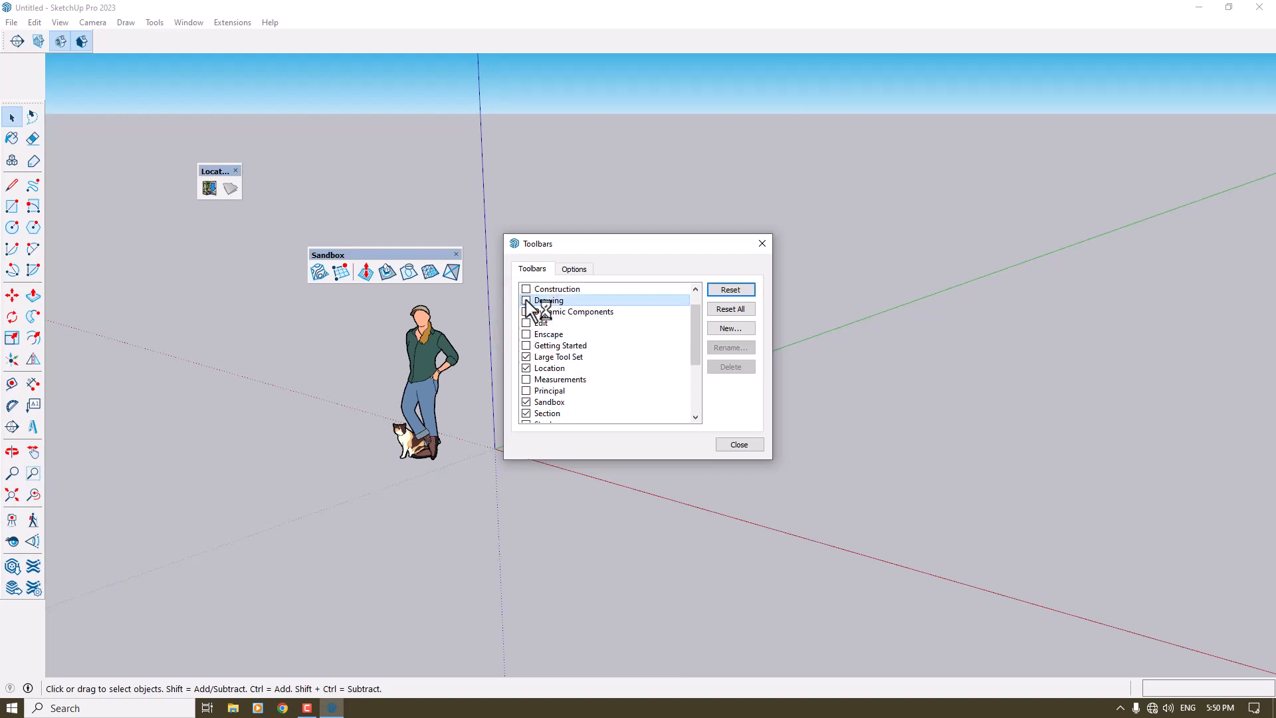
left_click(527, 301)
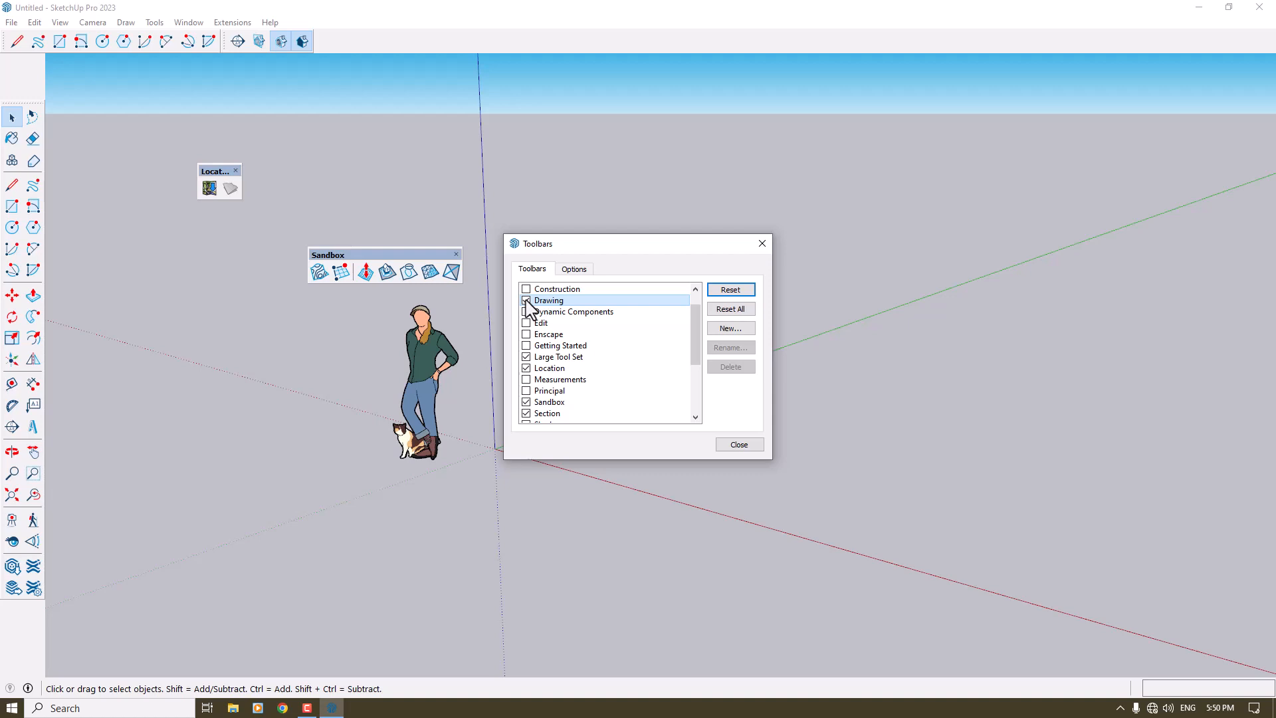
left_click(526, 300)
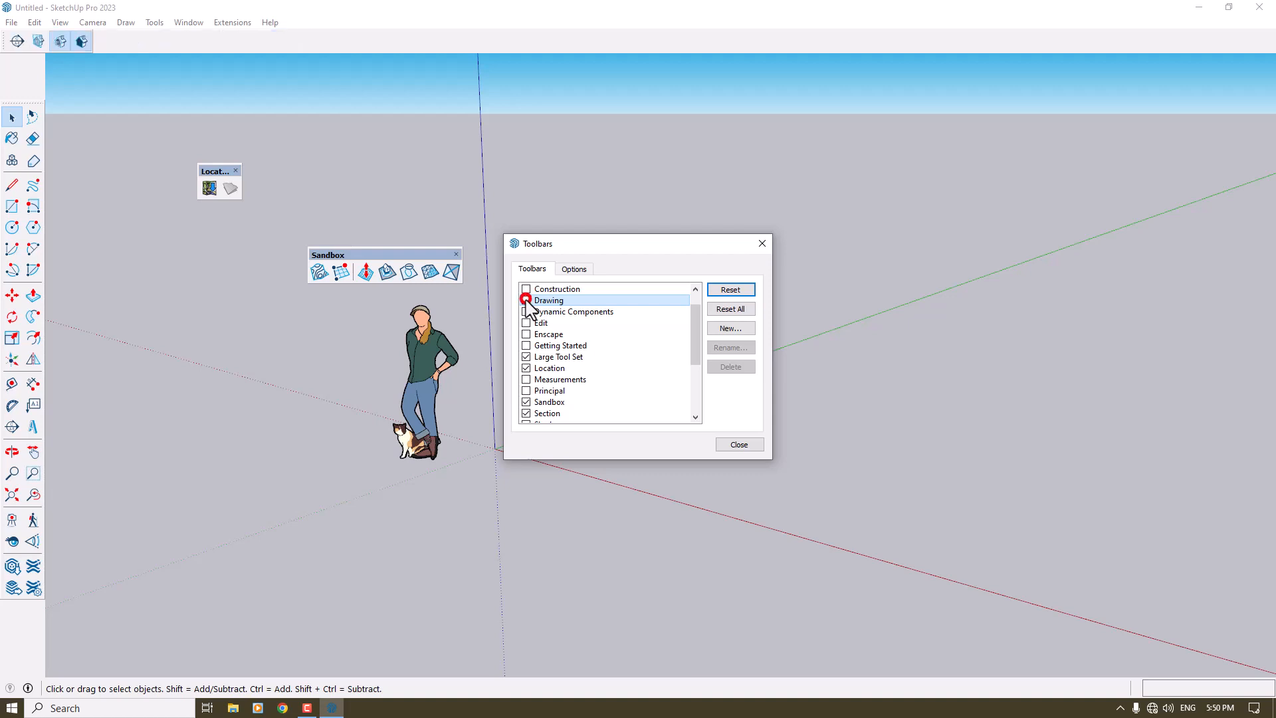
Hide the Location, Sandbox and Section toolbars, and move the Large Tool Set back up to its original place
left_click(526, 368)
left_click(526, 402)
left_click(527, 414)
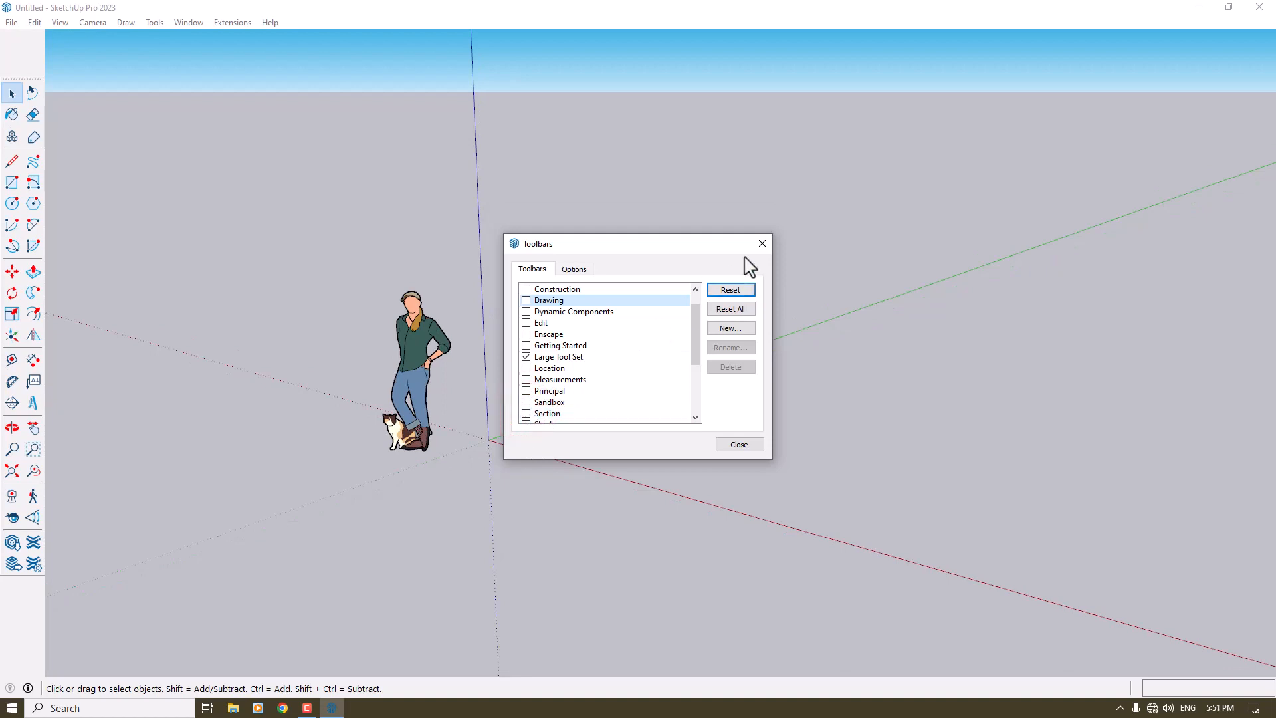
left_click(762, 243)
left_click_drag(12, 78, 12, 27)
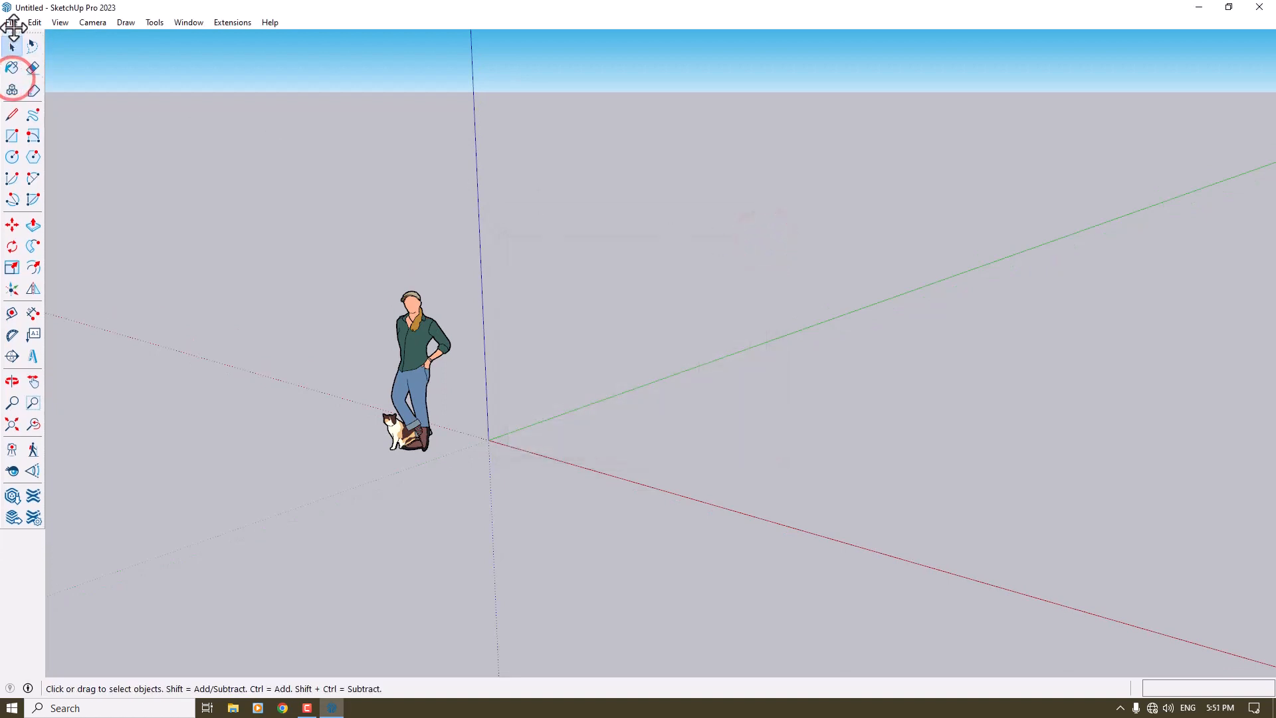
Save the model in the Documents folder as New File, using the SketchUp Models (*.skp) type
middle_click_drag(479, 407, 474, 396)
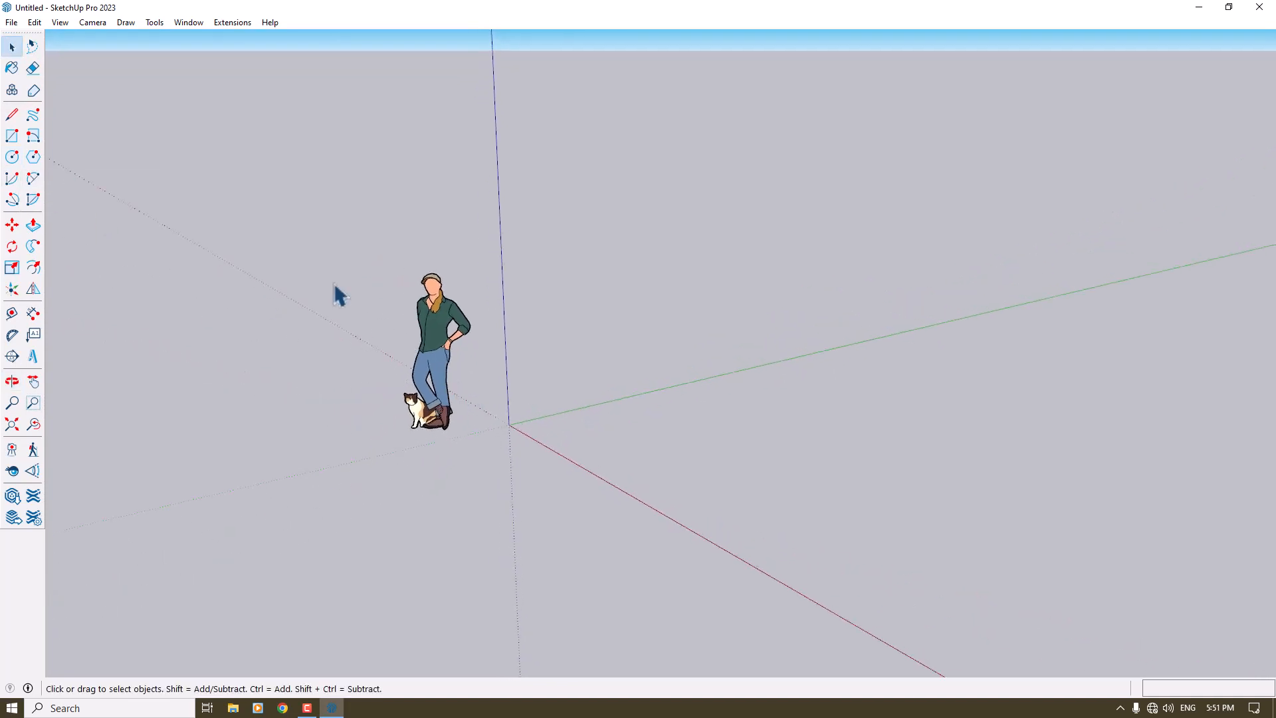
left_click(11, 22)
left_click(34, 87)
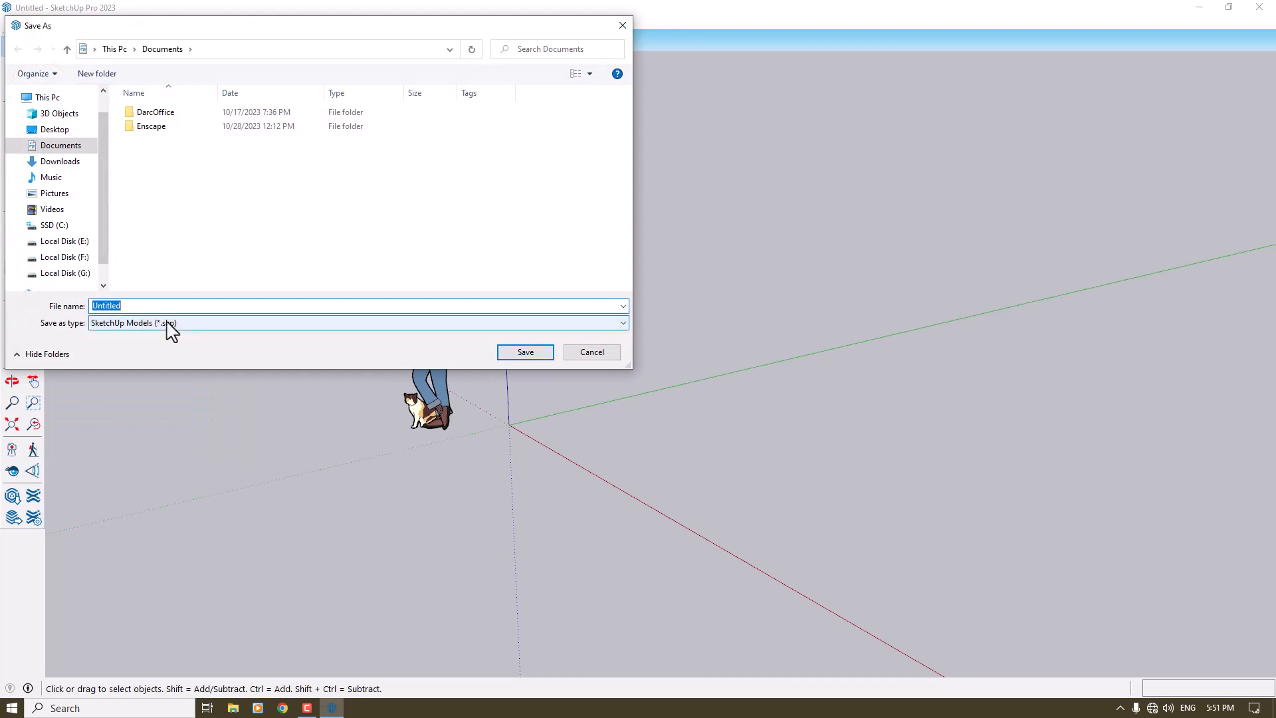
type("New File")
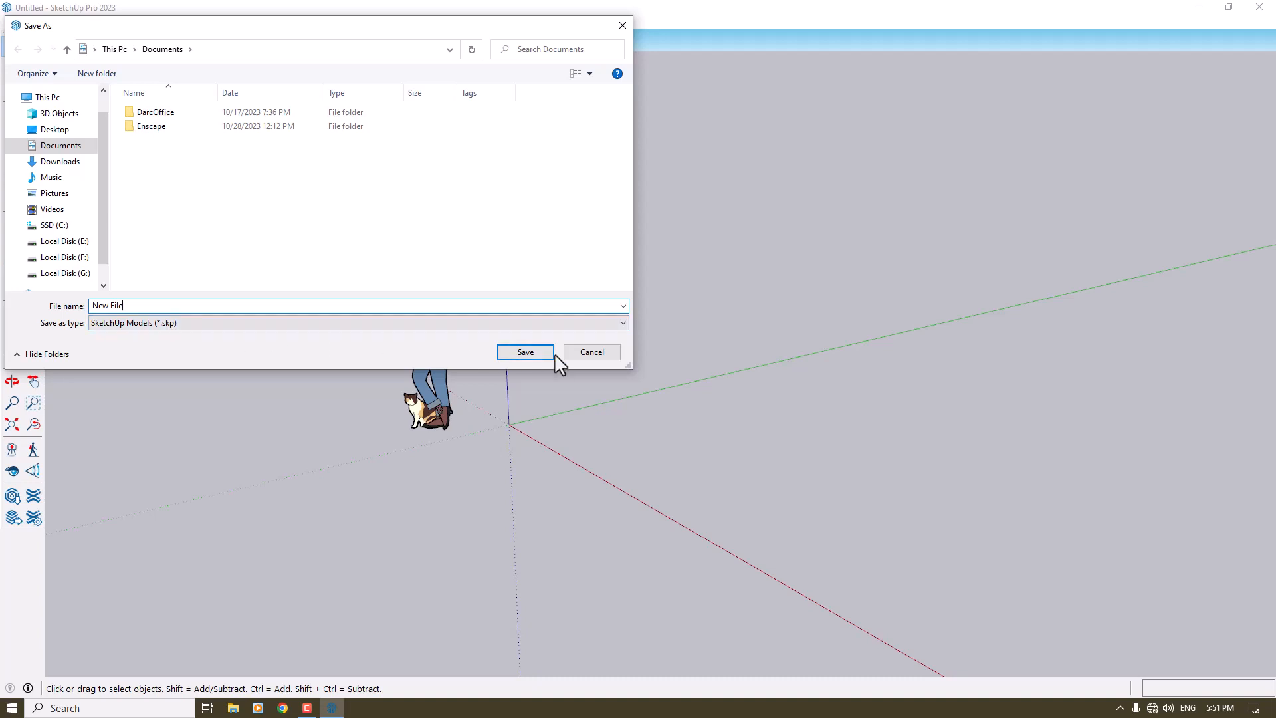
left_click(395, 327)
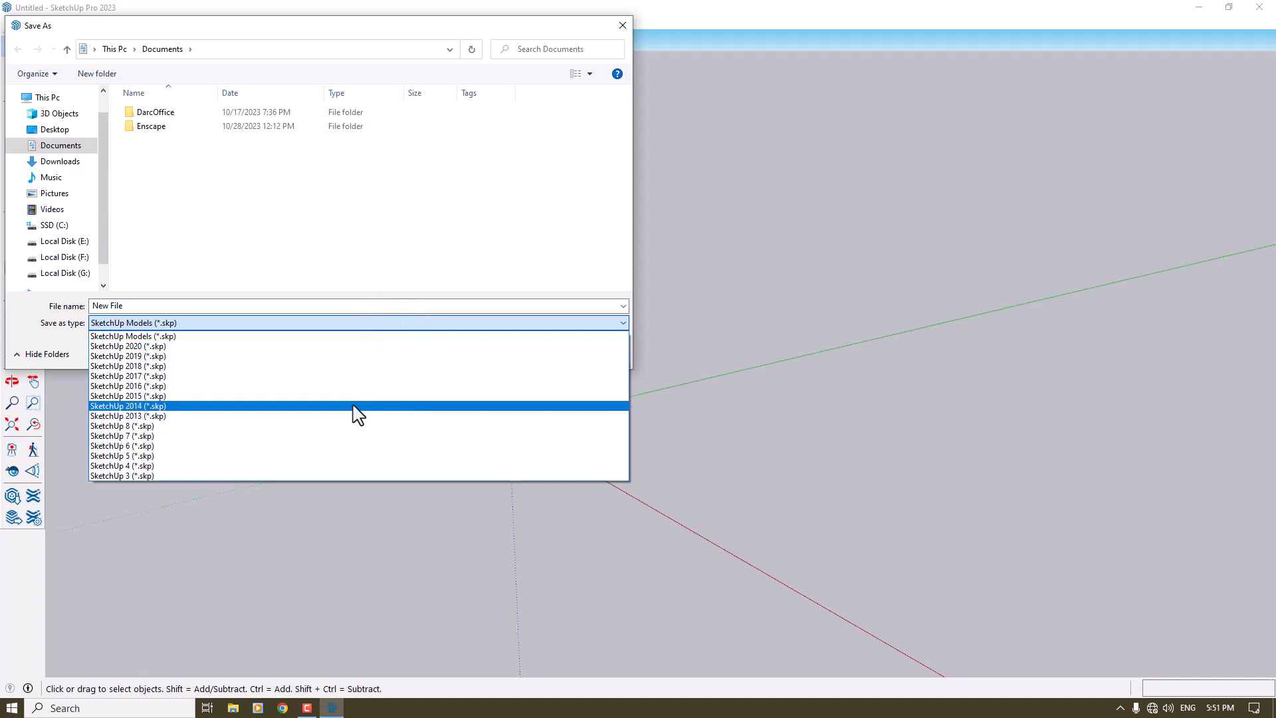
left_click(354, 336)
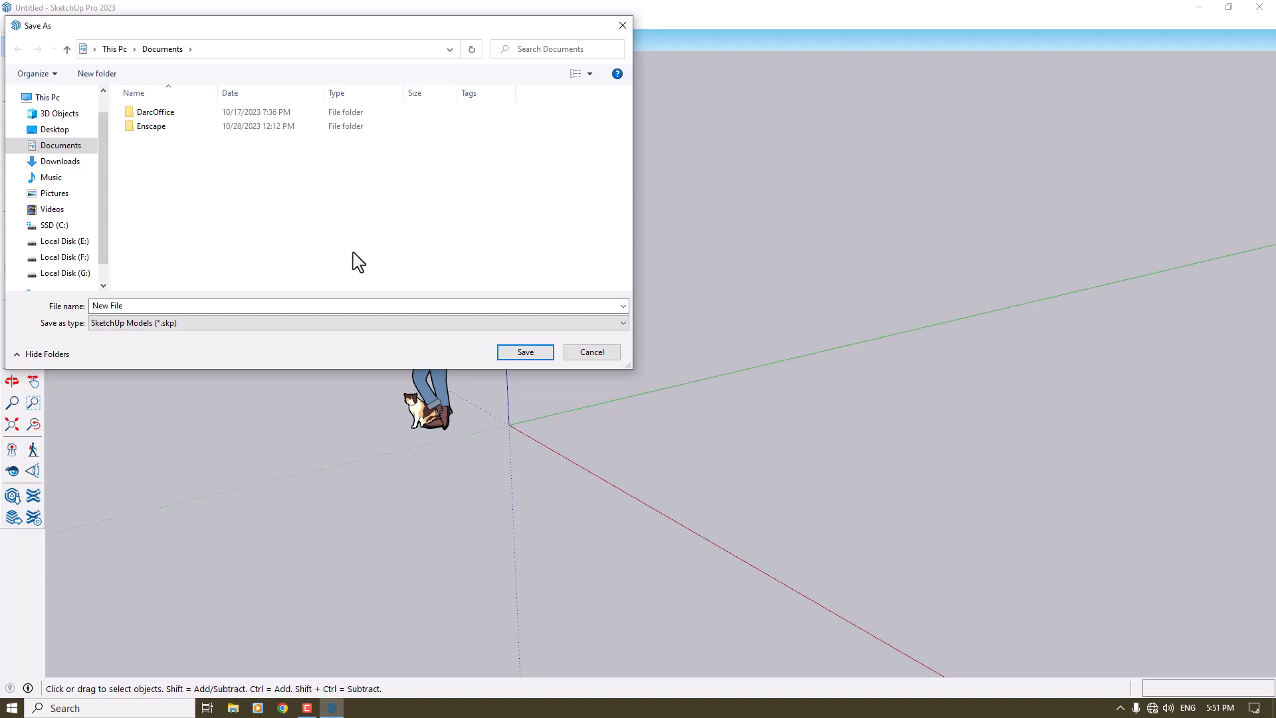
left_click(525, 351)
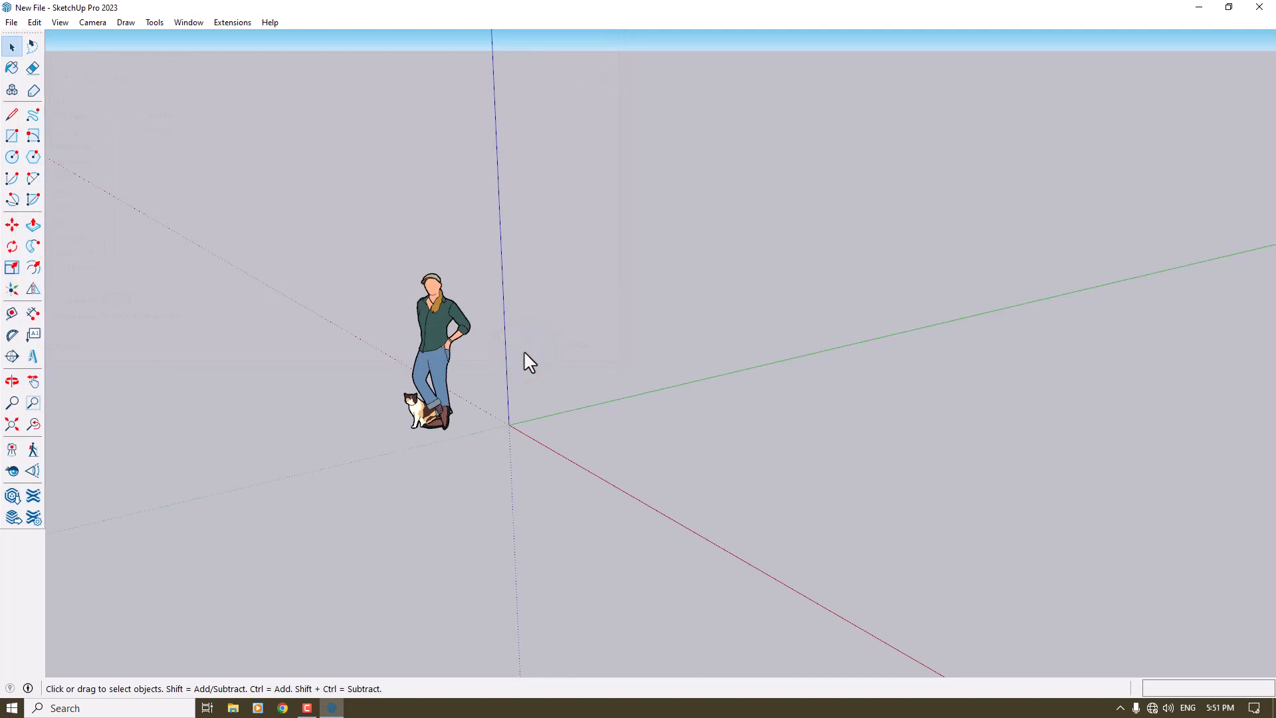
Examine the scale figure and the axes from several angles and distances by orbiting, panning and zooming
key("o")
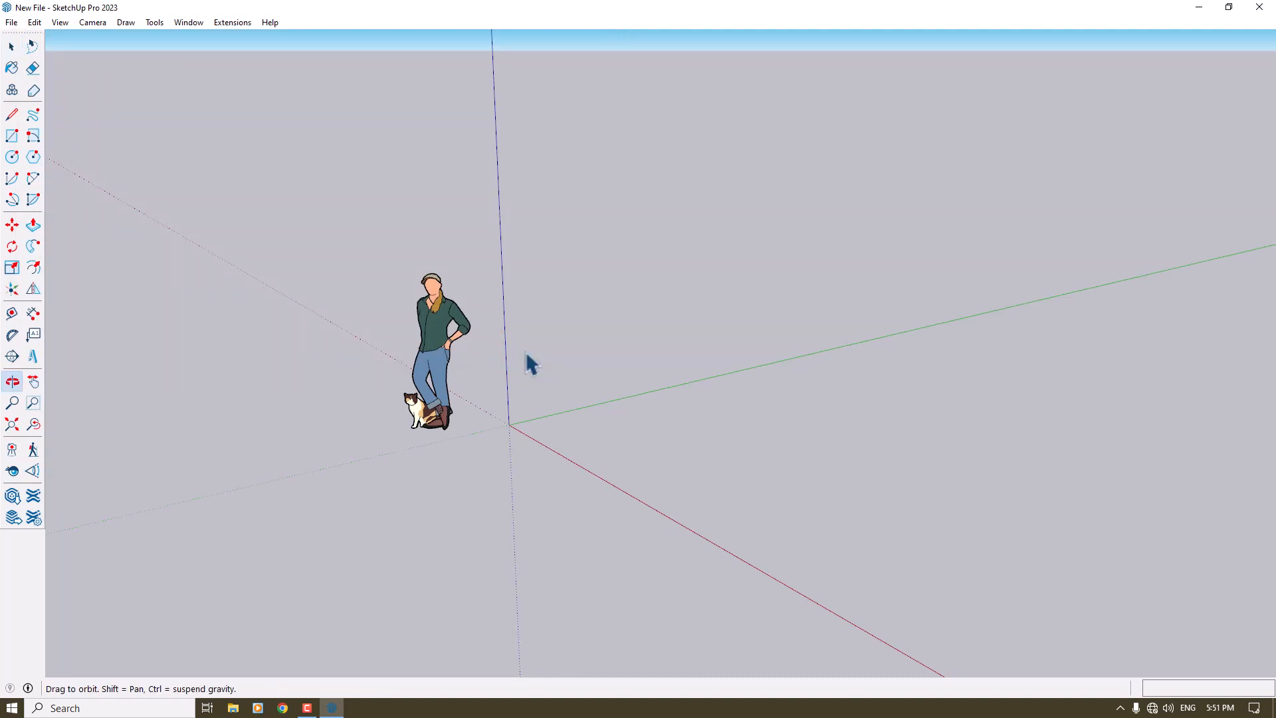
left_click_drag(526, 353, 566, 376)
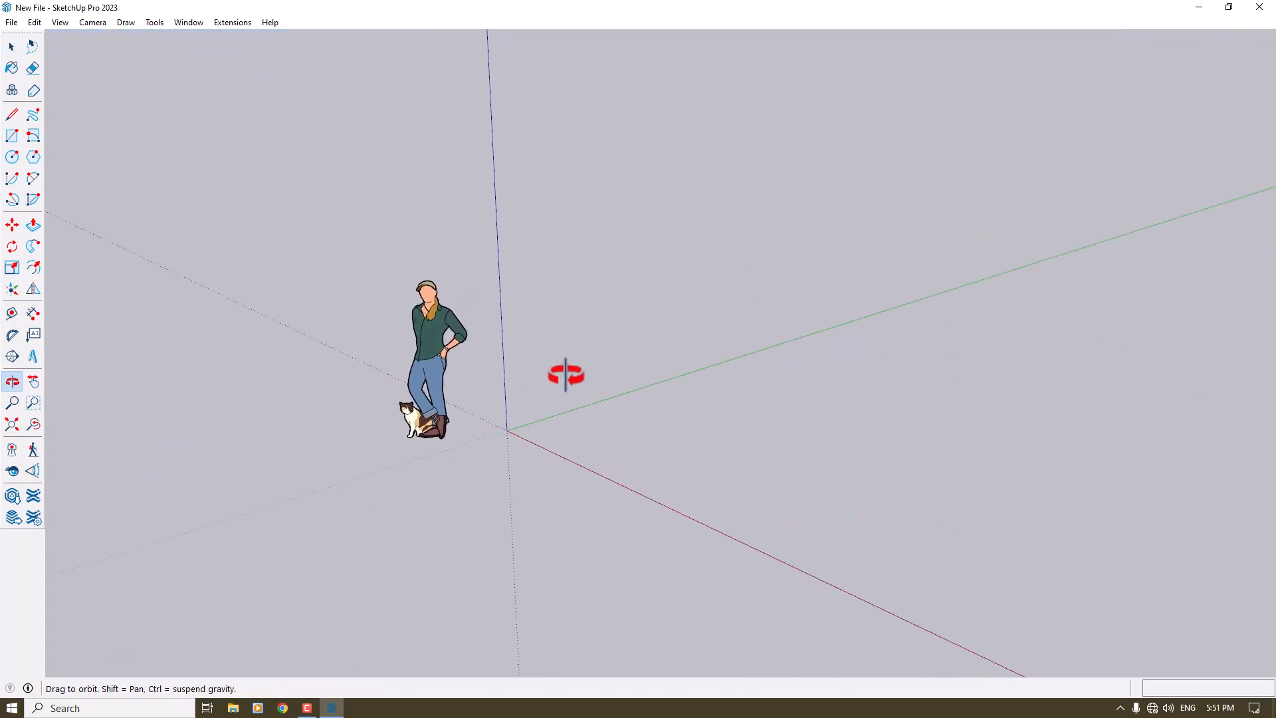
key("space")
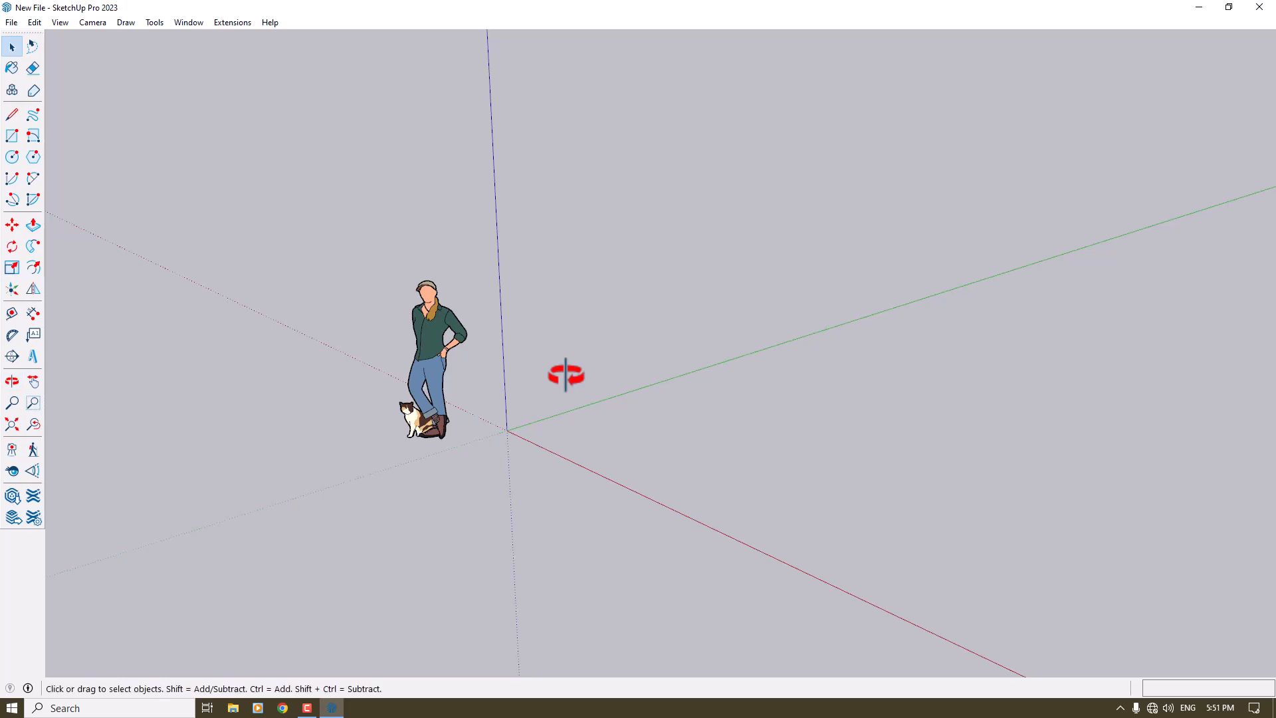
middle_click_drag(566, 377, 572, 406, "shift")
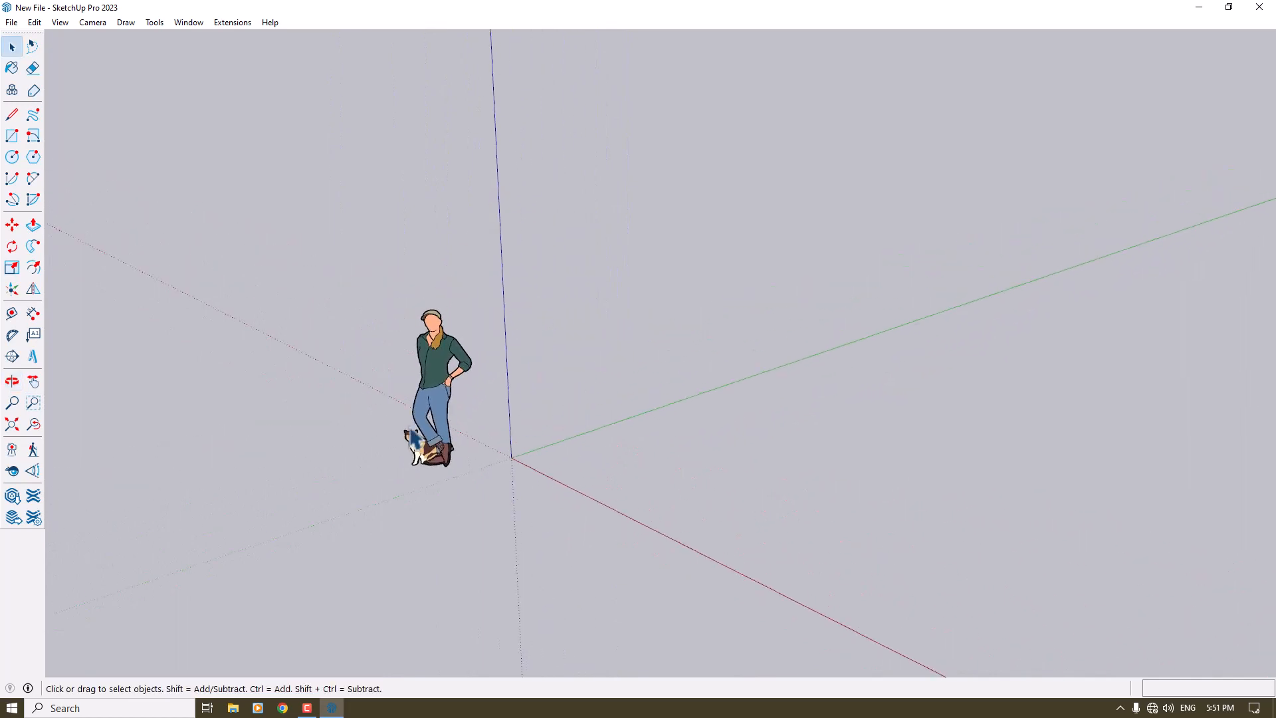
scroll(413, 438, "up", 4)
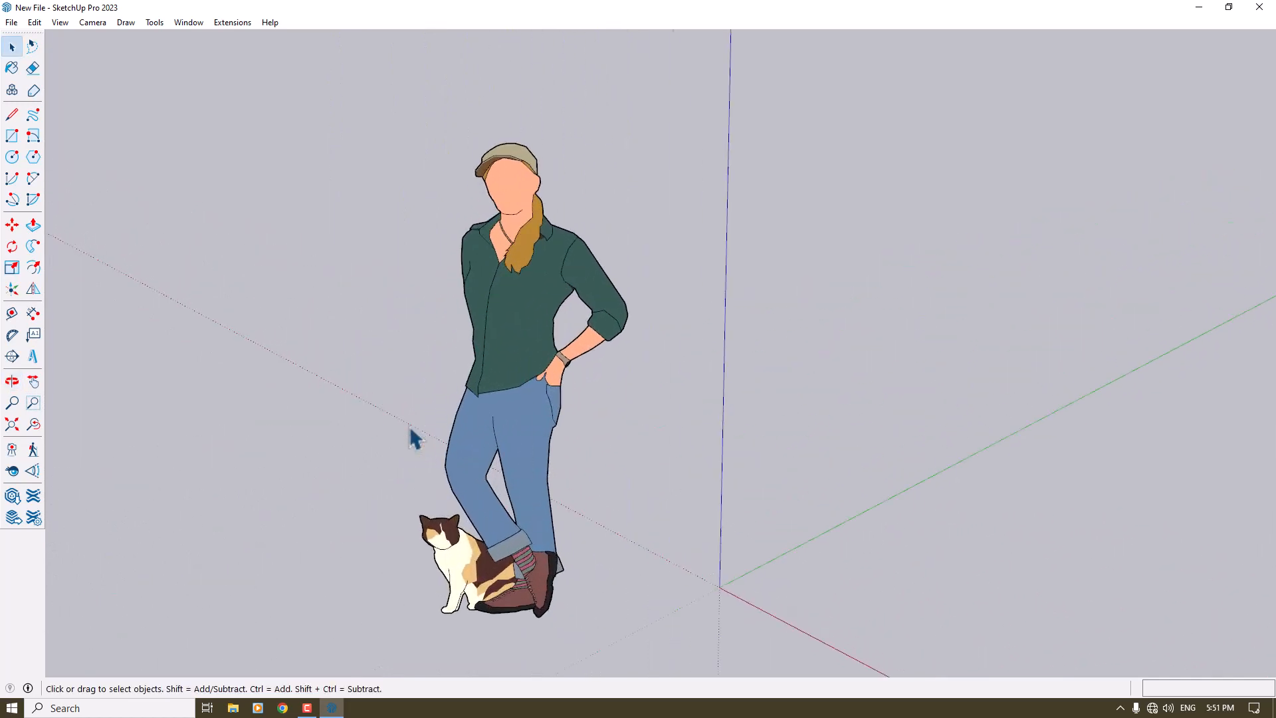
scroll(492, 311, "up", 3)
scroll(493, 312, "up", 2)
scroll(492, 312, "down", 5)
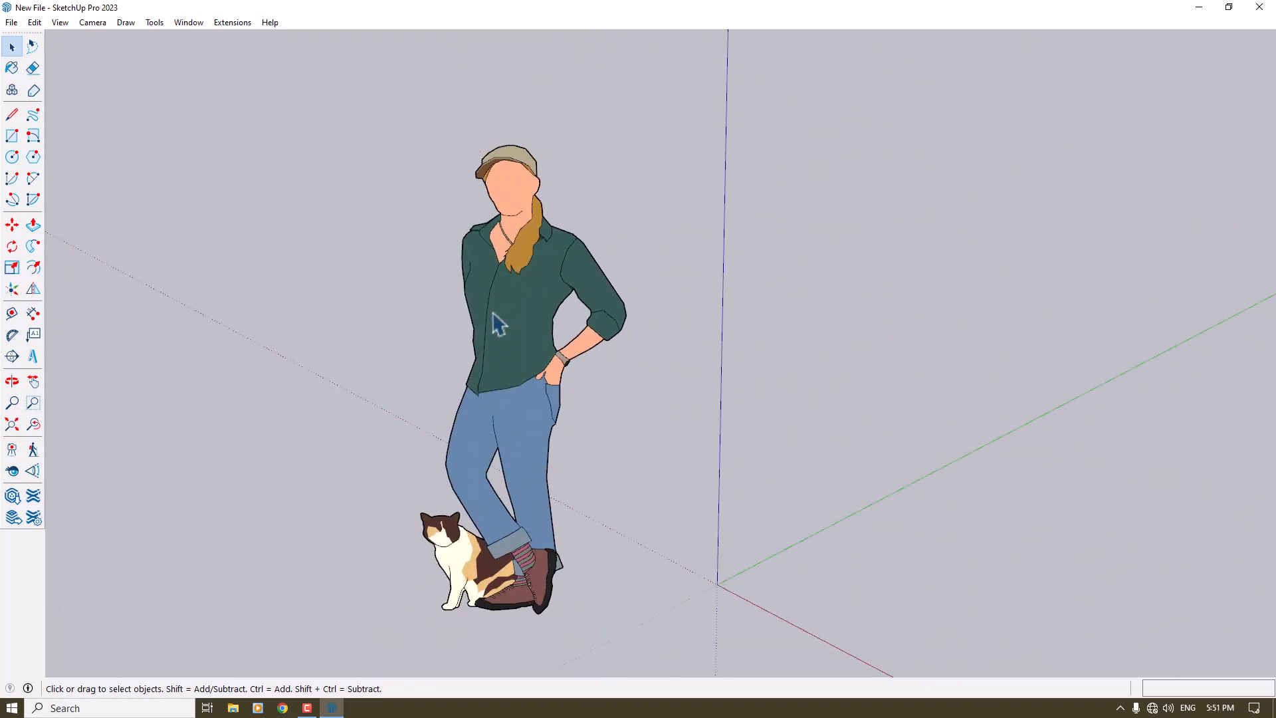
scroll(493, 311, "down", 4)
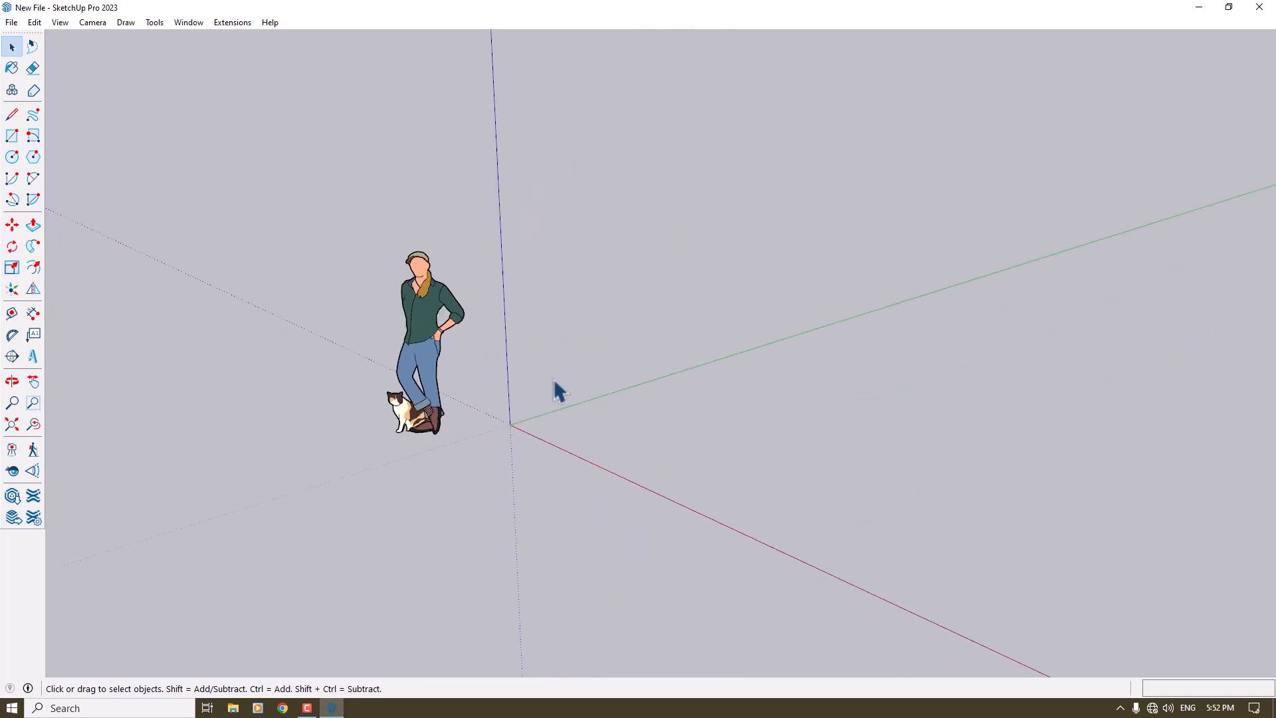
key("o")
left_click_drag(556, 384, 464, 407)
key("space")
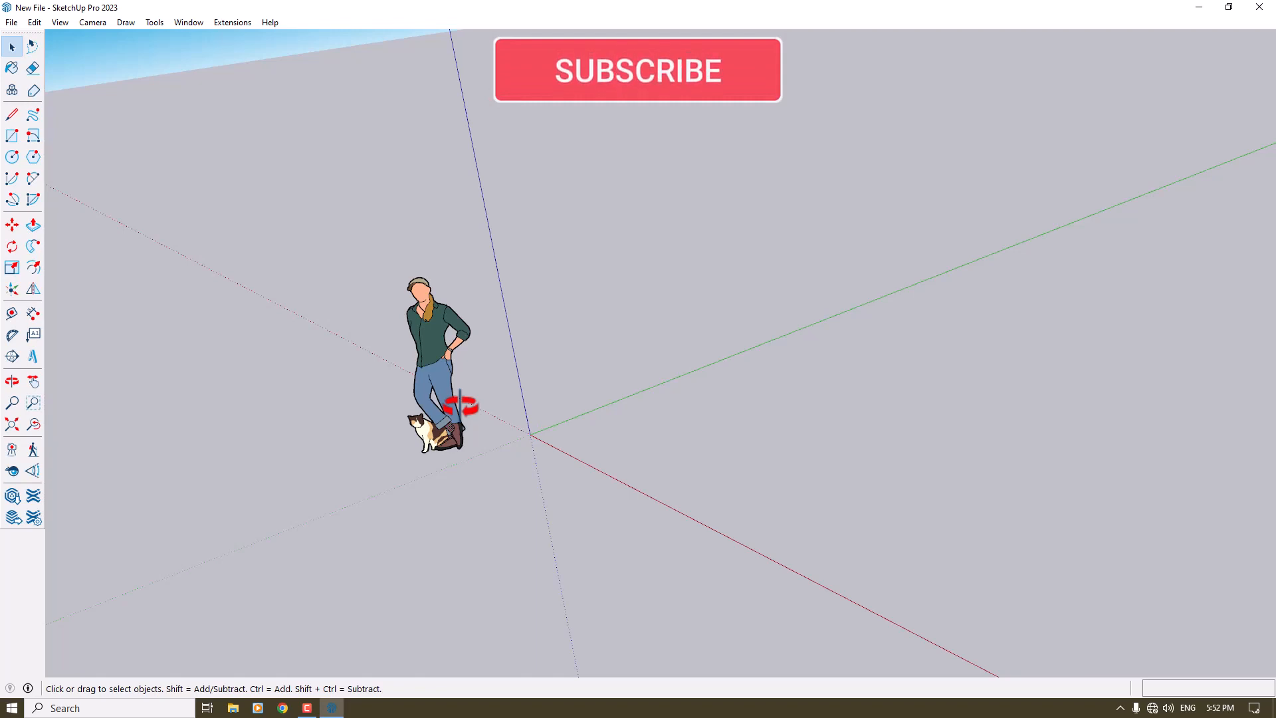
scroll(460, 406, "down", 3)
middle_click_drag(460, 406, 461, 410)
scroll(461, 410, "up", 3)
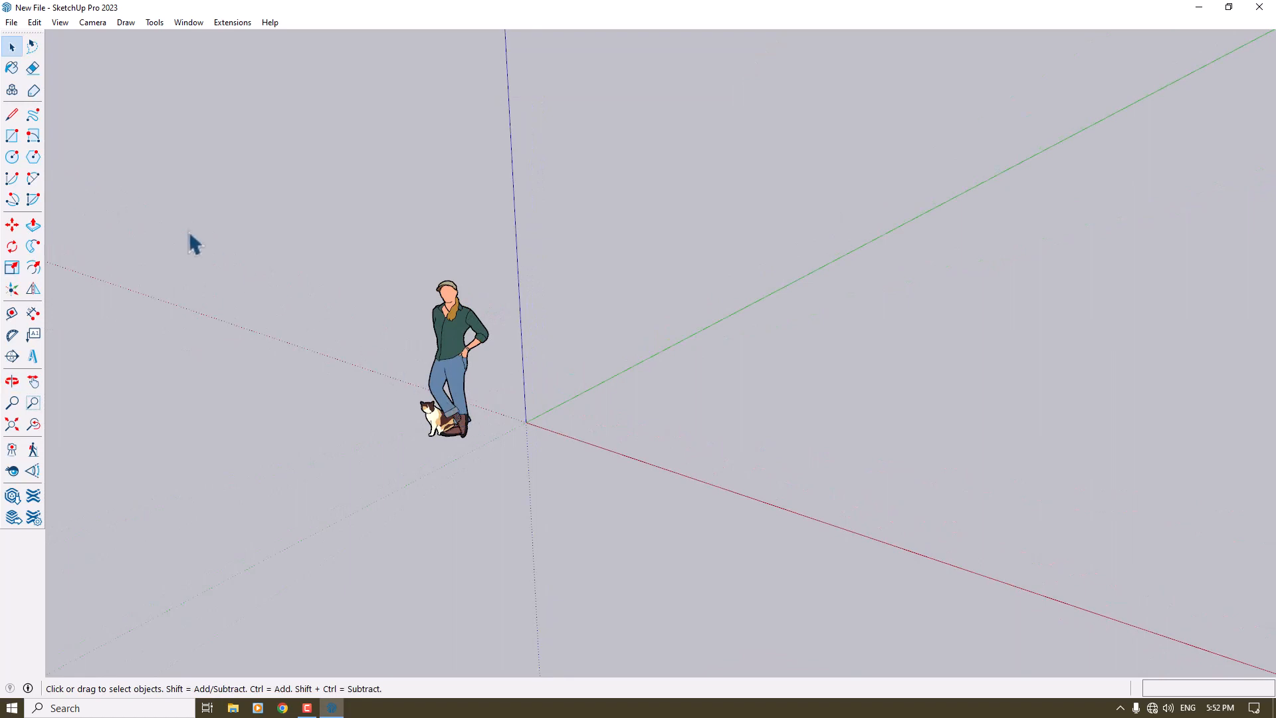
Draw a closed upright four-sided face beside the figure with the Line tool, about 1.74 m wide and 1.04 m high
left_click(11, 115)
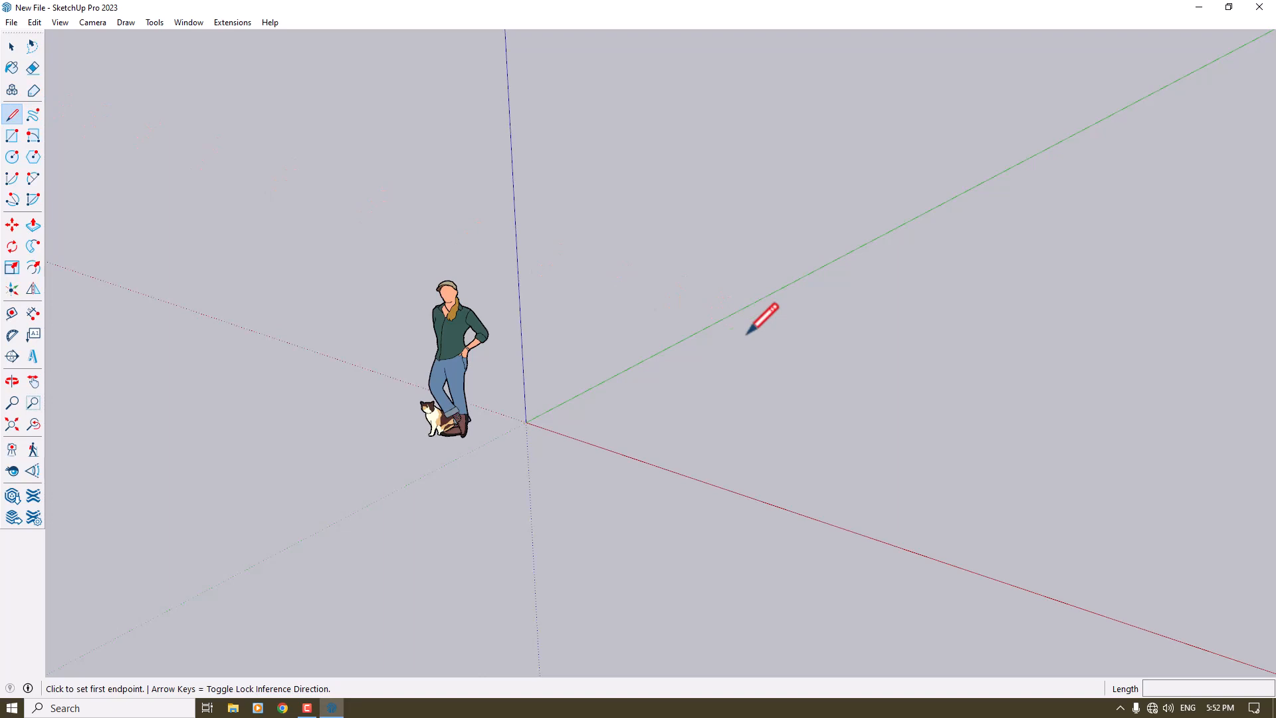
left_click(678, 420)
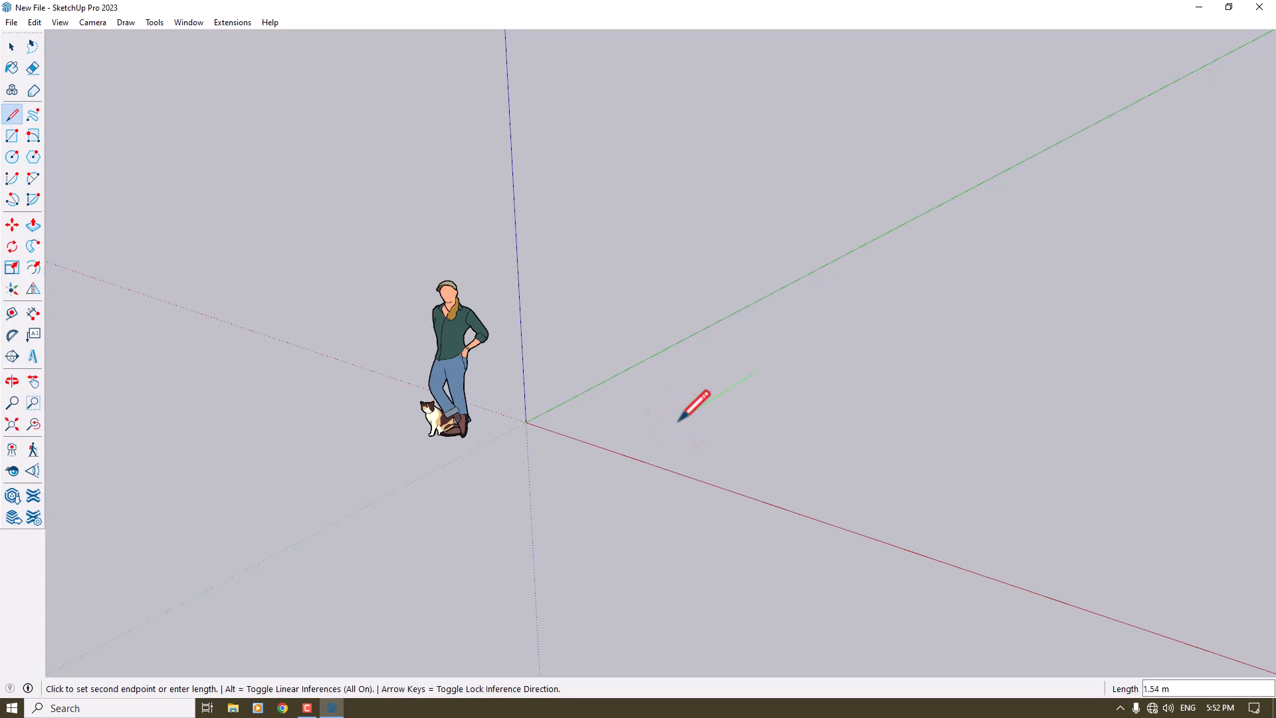
left_click(678, 325)
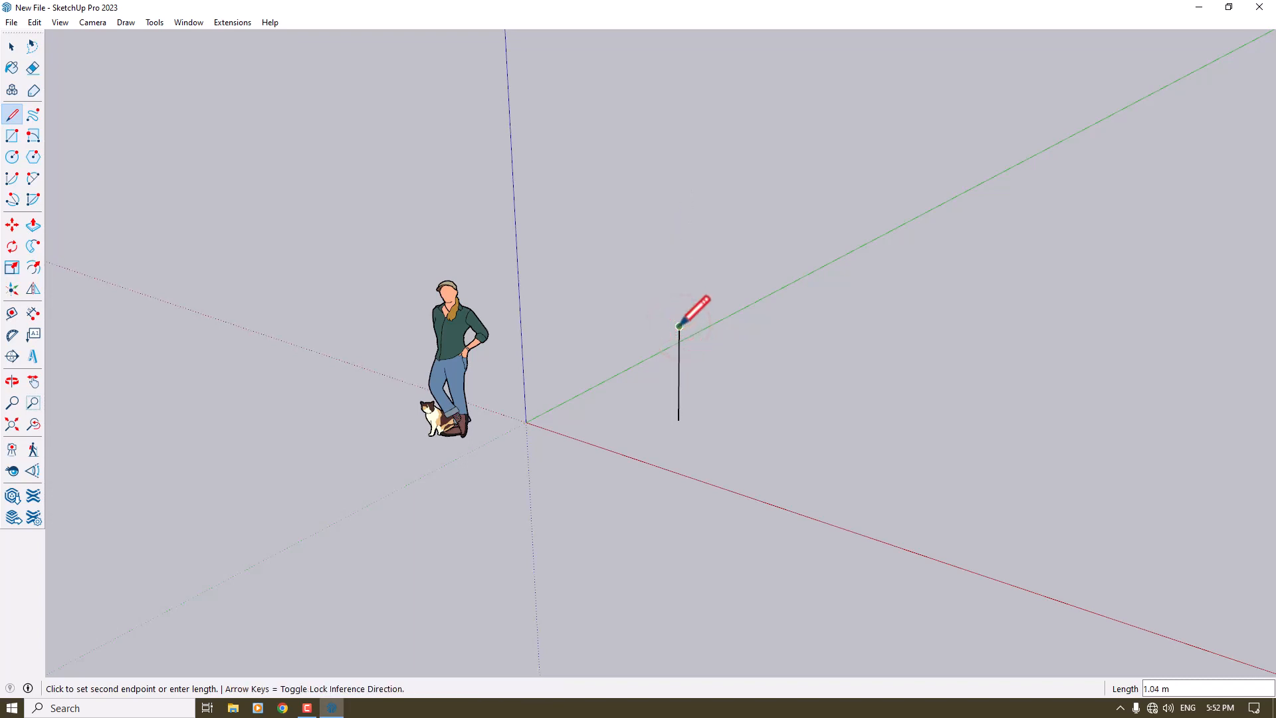
left_click(837, 365)
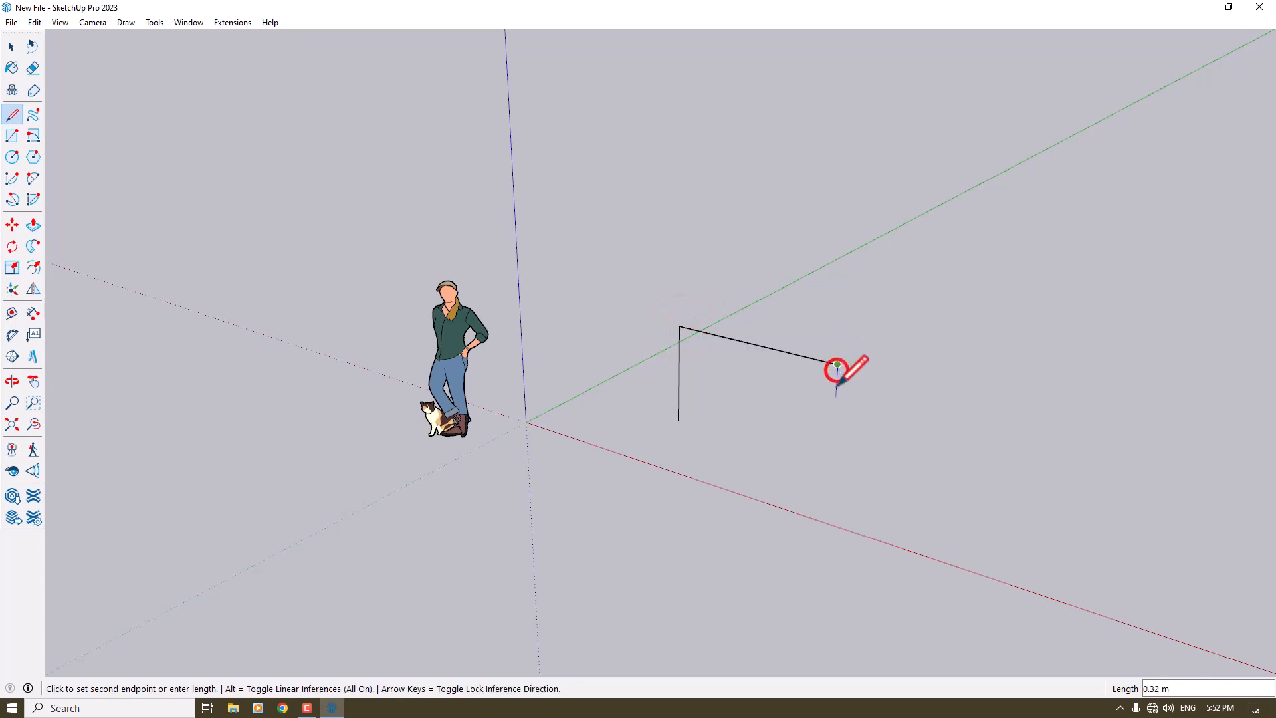
left_click(831, 466)
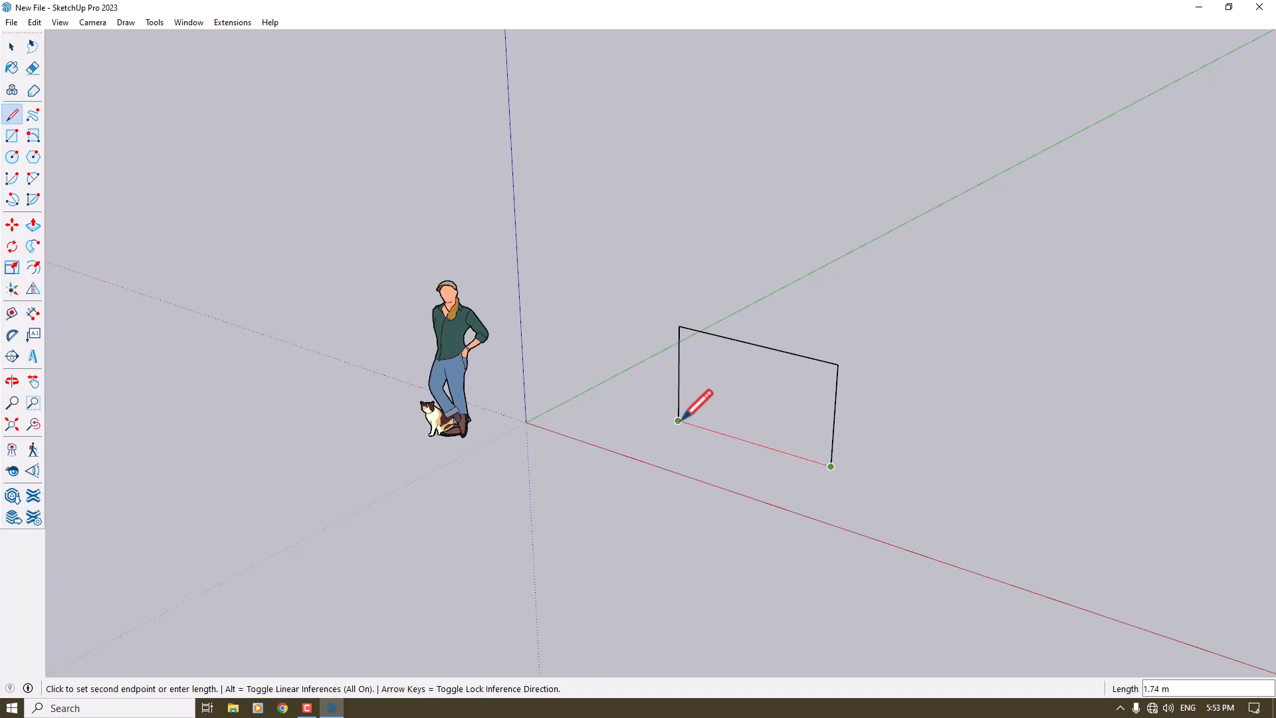
left_click(678, 420)
key("space")
scroll(610, 465, "up", 2)
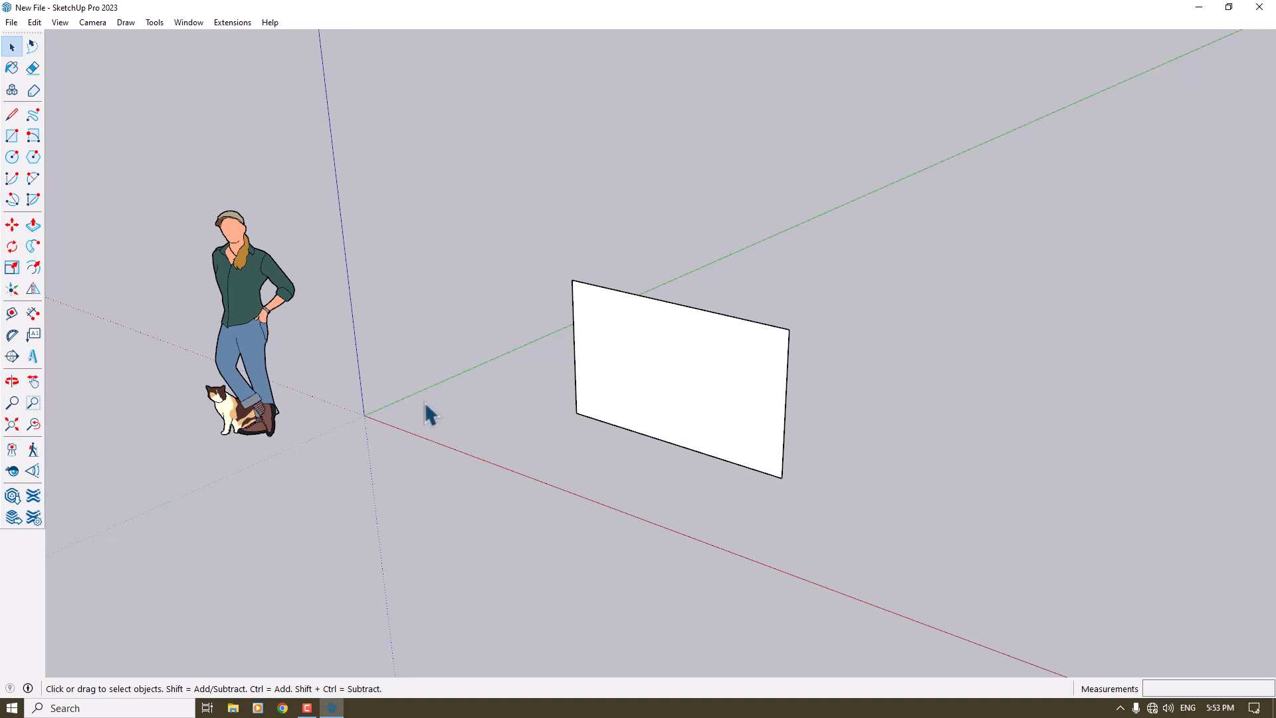
Practise selecting the scale figure and the upright face singly, and both together with a crossing window, clearing the selection at the end
scroll(425, 403, "down", 3)
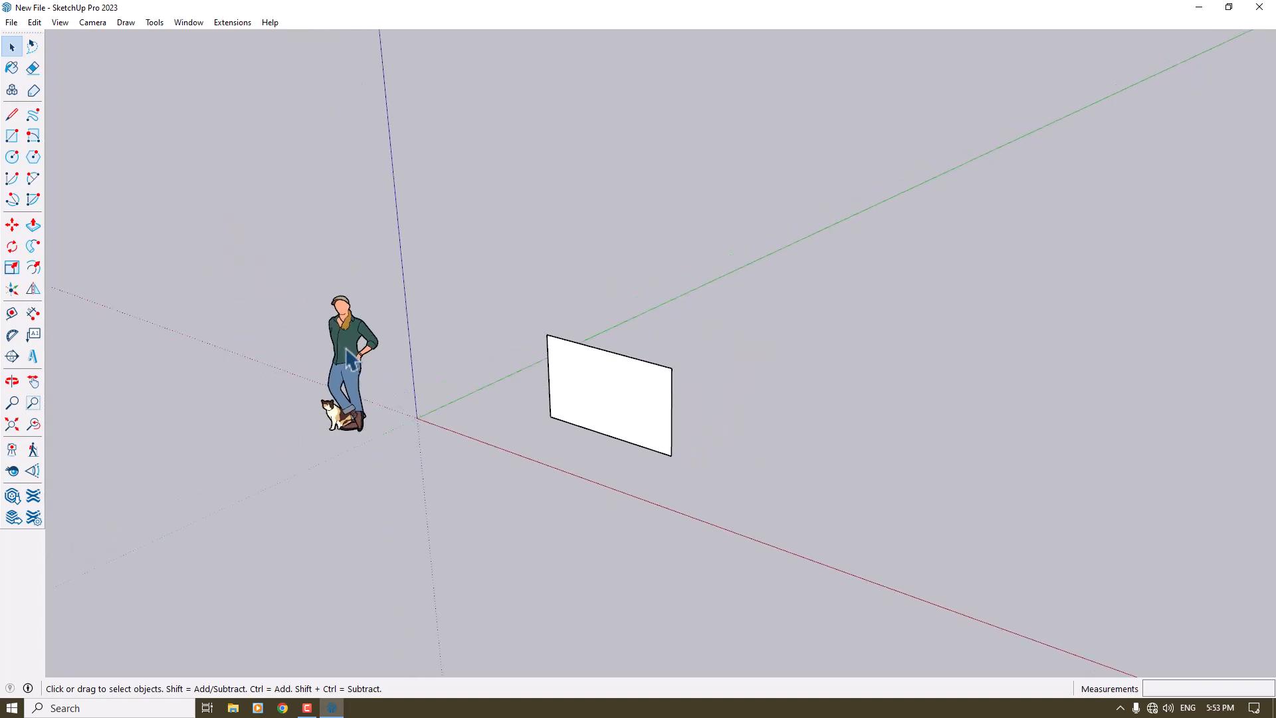
left_click(339, 344)
left_click(612, 372)
left_click(518, 455)
left_click_drag(856, 161, 174, 571)
left_click_drag(173, 575, 173, 576)
left_click(500, 497)
Practise window selections that fully or partly enclose the face, plus a crossing selection over the face and figure, and deselect everything
left_click_drag(453, 465, 919, 194)
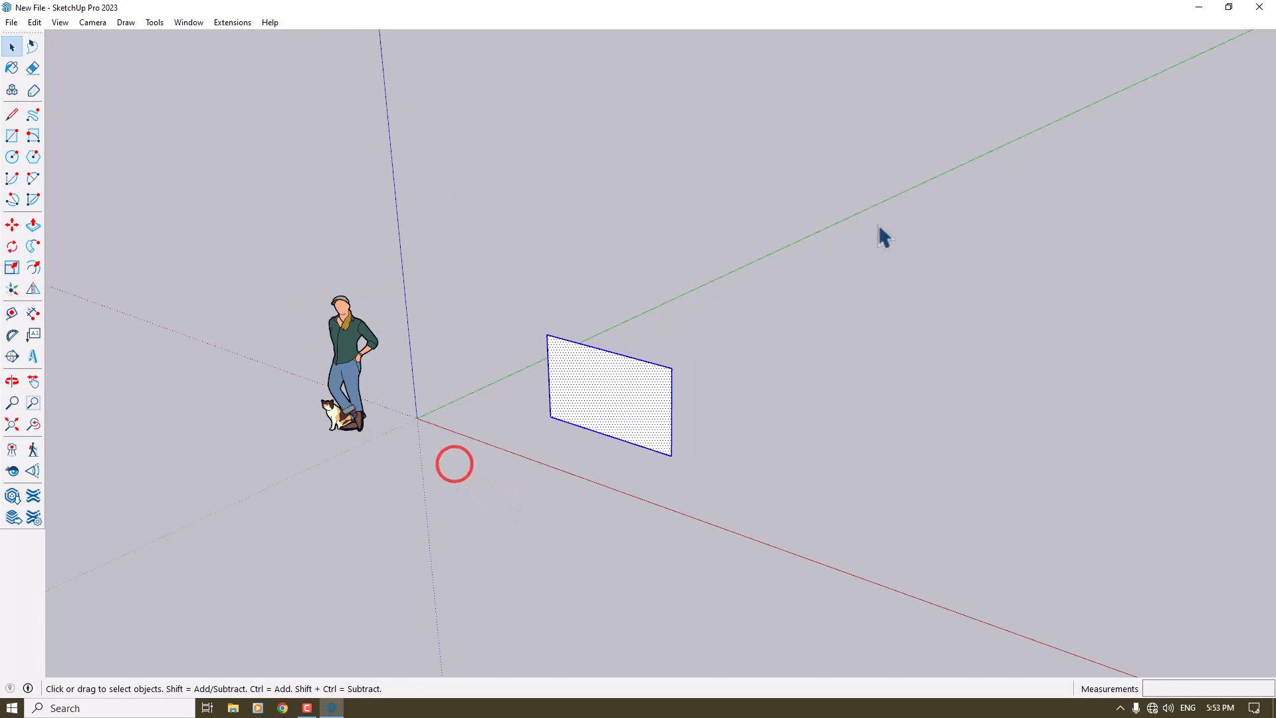
left_click(616, 525)
left_click_drag(444, 527, 604, 228)
left_click_drag(515, 511, 724, 396)
left_click_drag(345, 578, 804, 240)
left_click(326, 531)
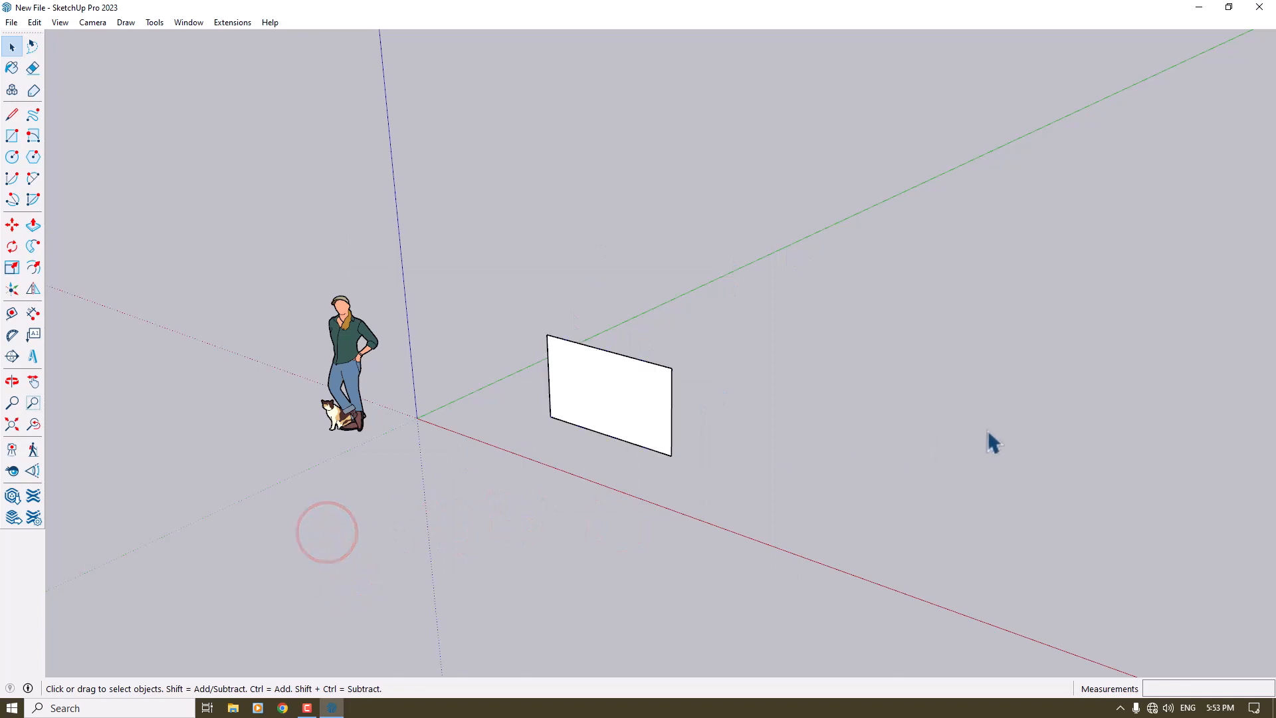
left_click_drag(923, 194, 242, 510)
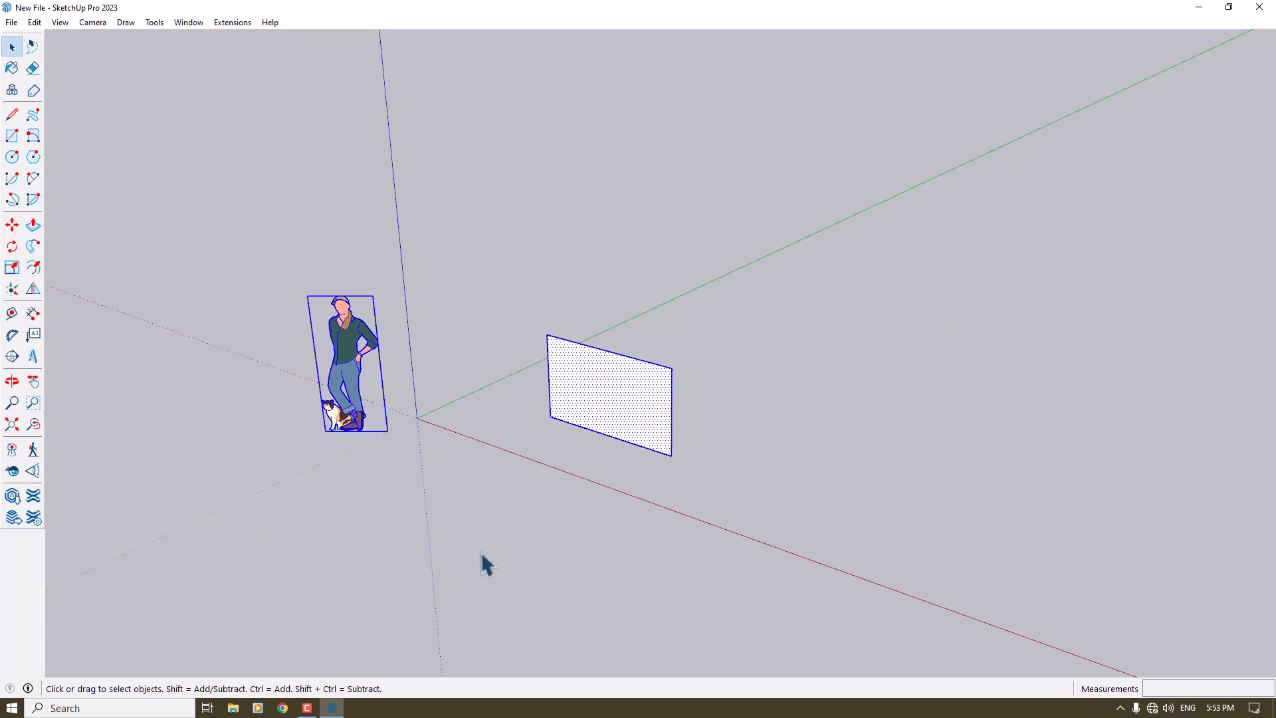
left_click(637, 472)
Extrude the upright four-sided face about 1.43 m forward with Push/Pull to form a box
scroll(636, 472, "up", 3)
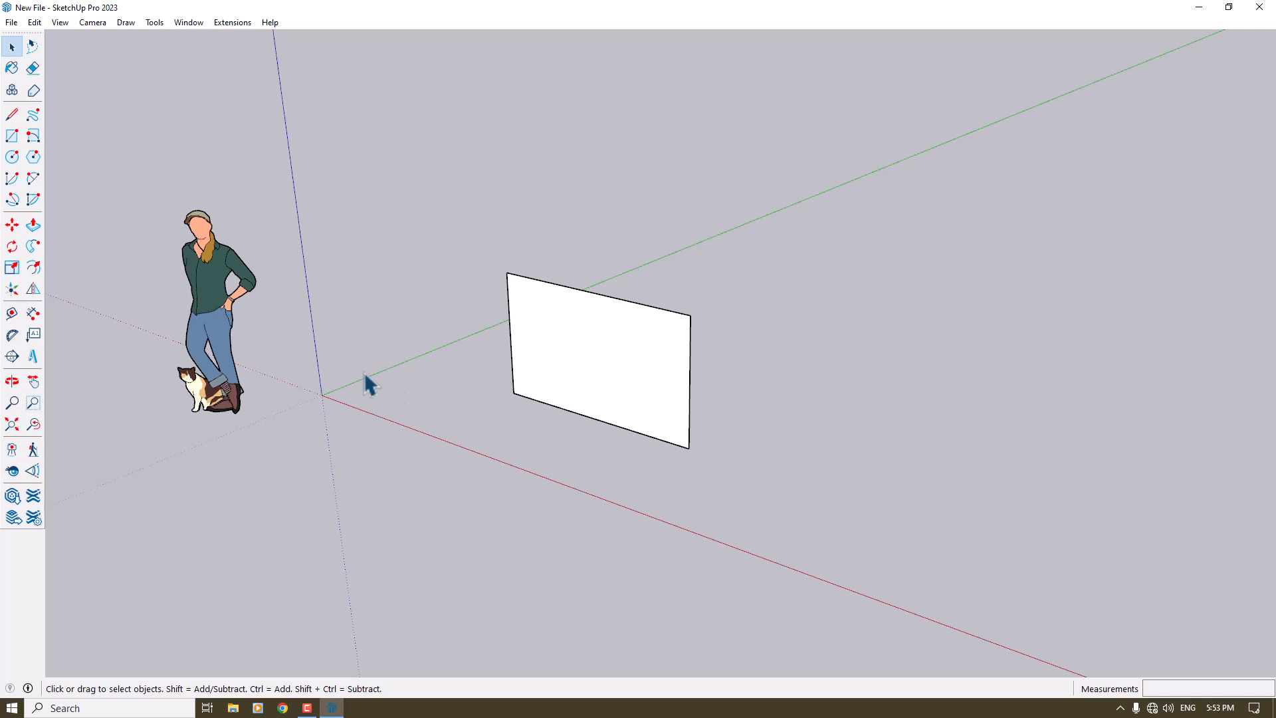
left_click(31, 225)
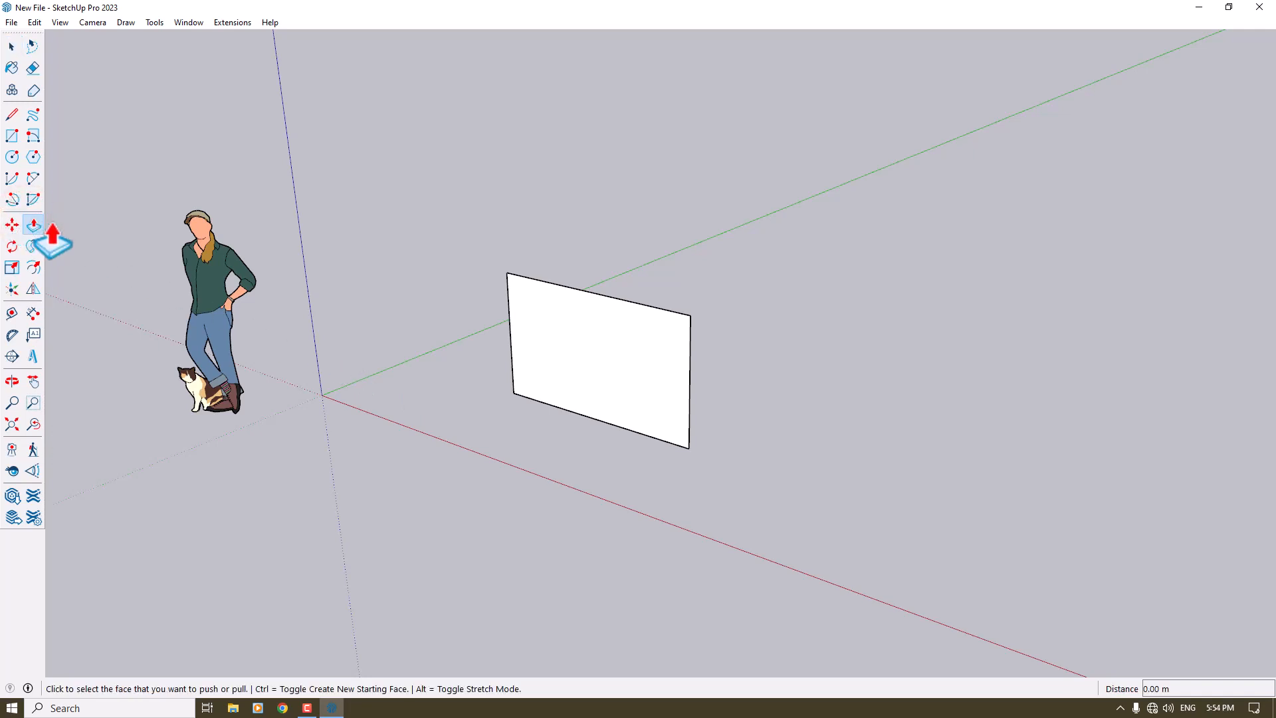
left_click(582, 351)
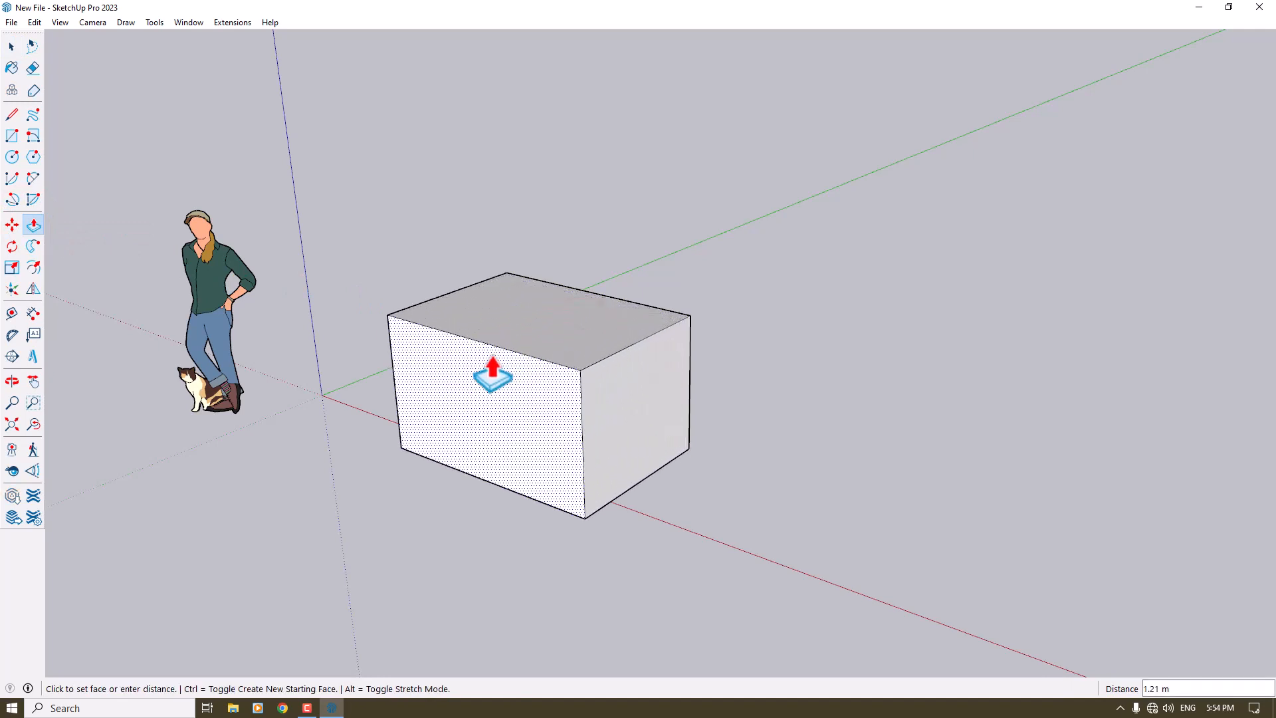
left_click(433, 371)
scroll(435, 372, "down", 2)
middle_click_drag(435, 384, 485, 418)
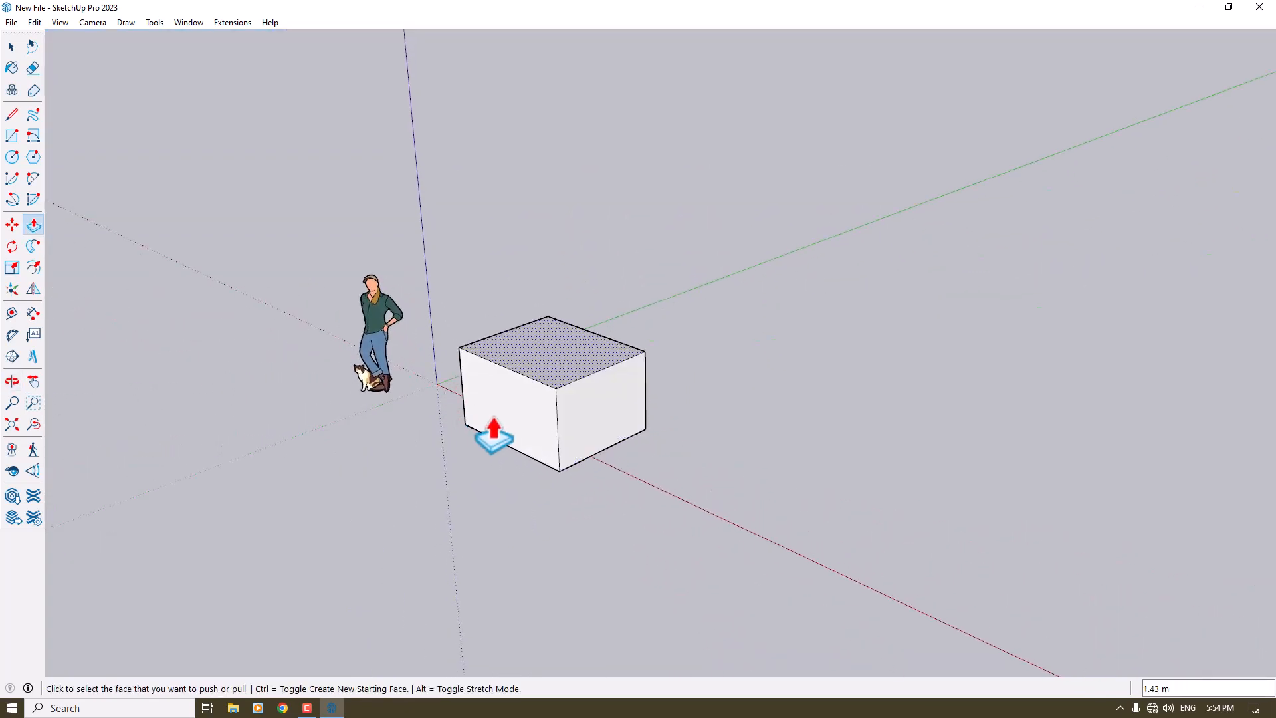
scroll(593, 512, "up", 2)
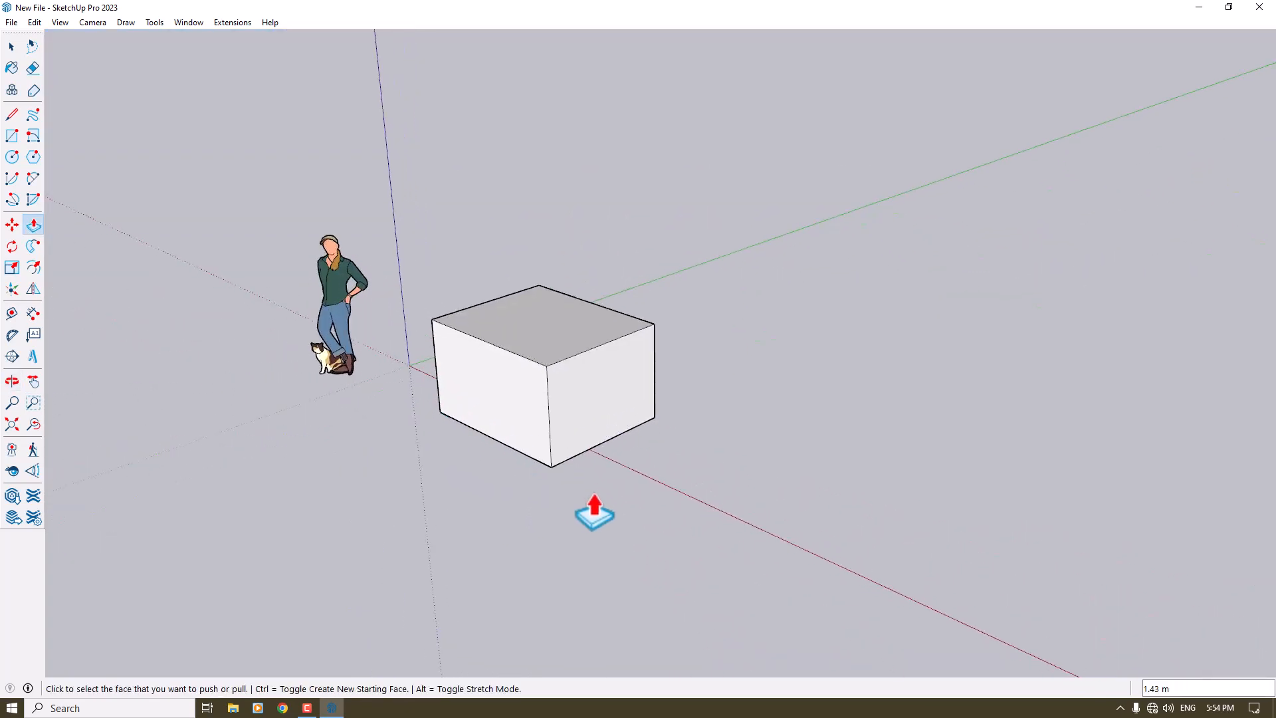
scroll(593, 512, "up", 1)
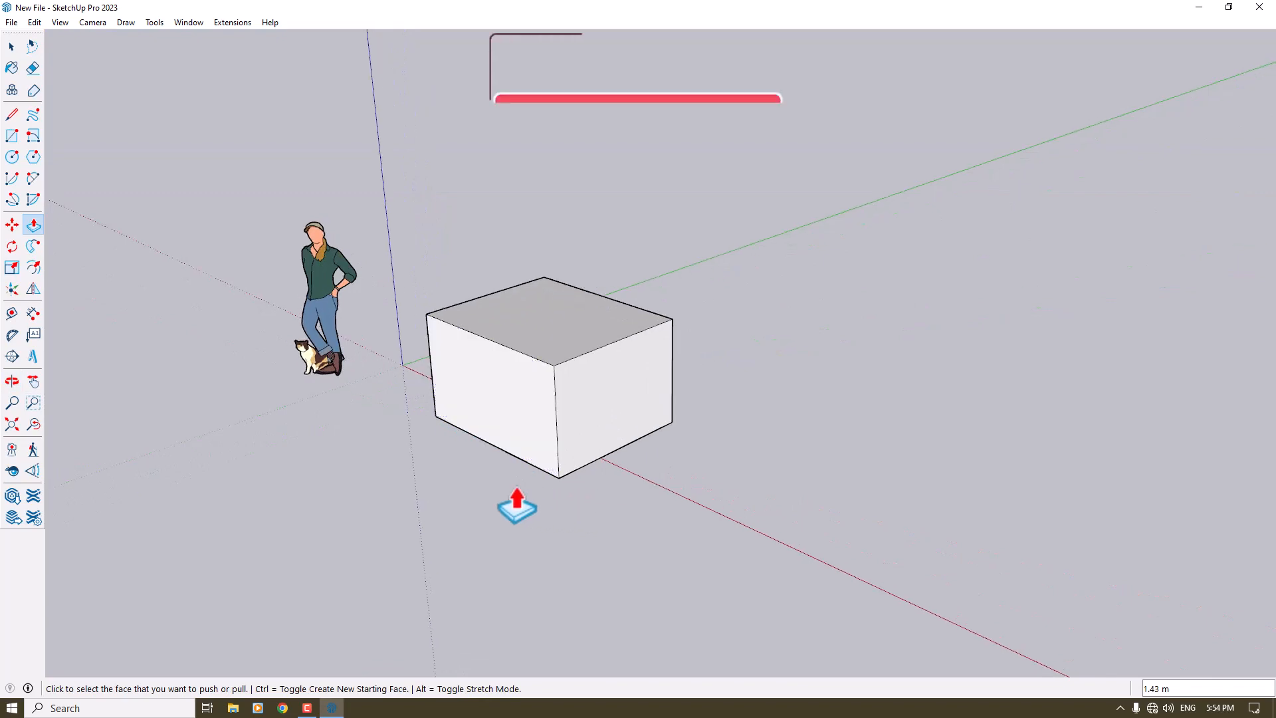
scroll(372, 493, "up", 1)
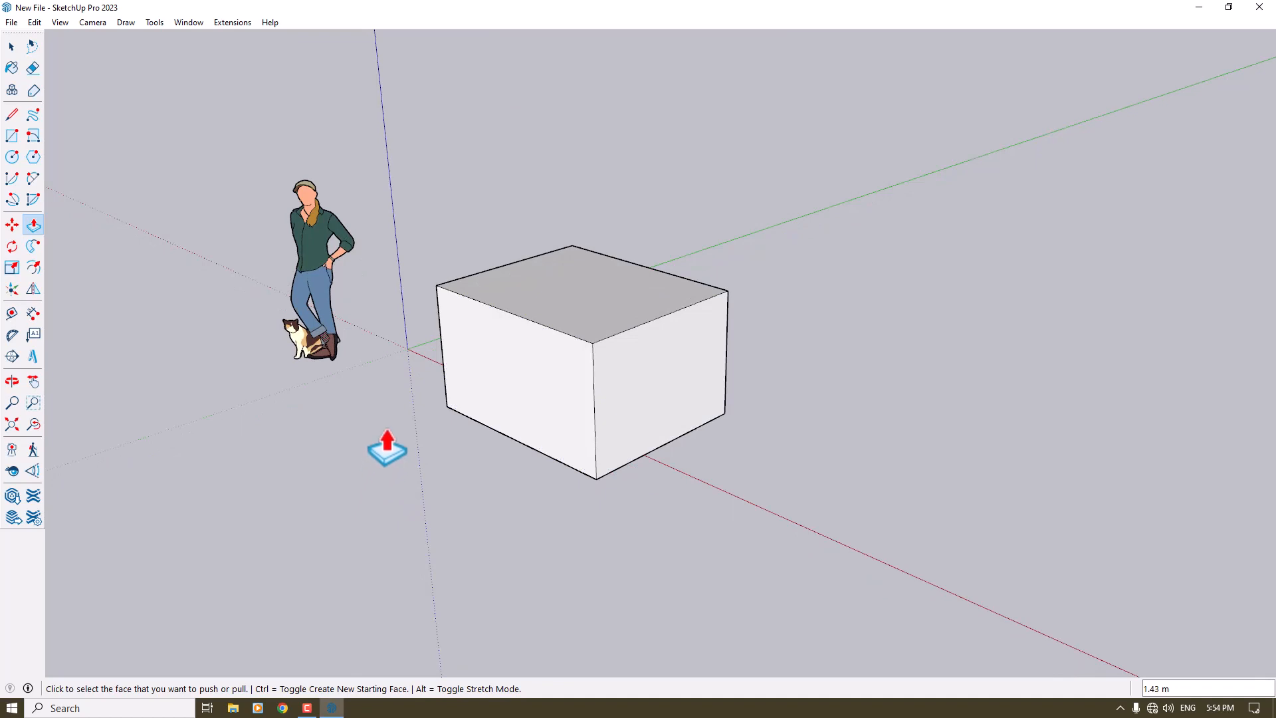
Push/Pull the box's top face up about 1 m with Create New Starting Face enabled, stacking a second volume on it
left_click(552, 324)
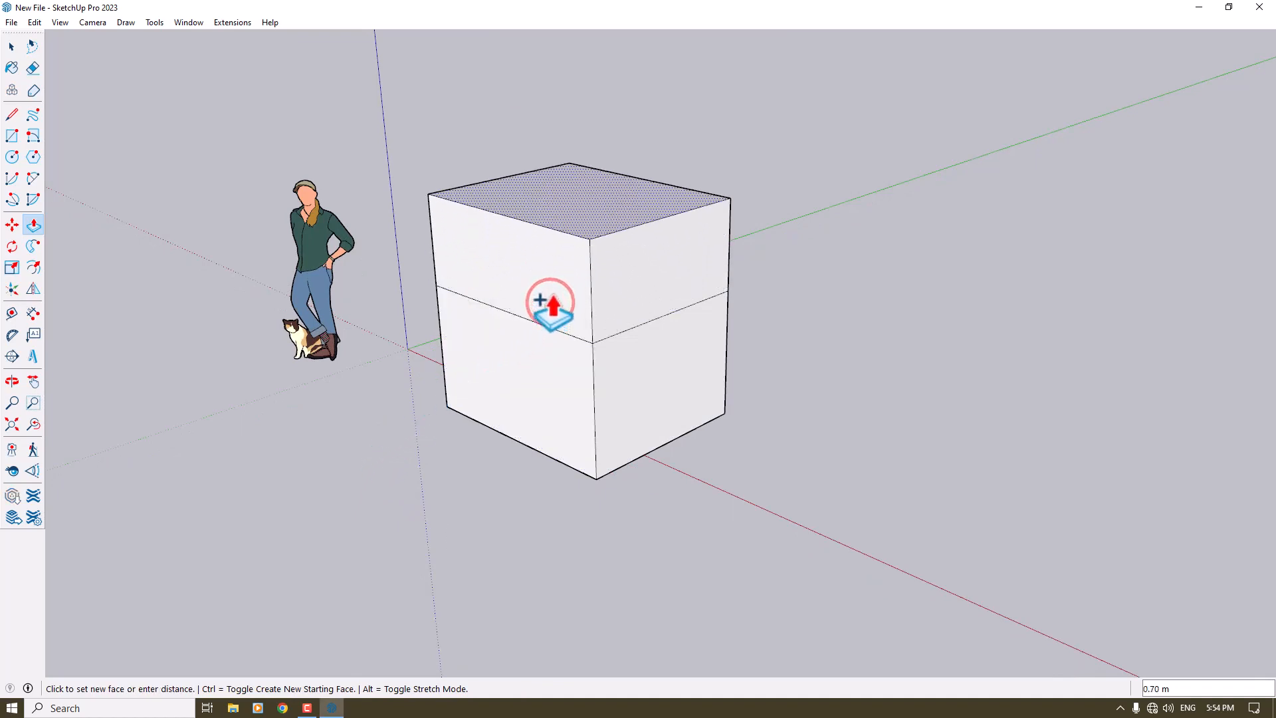
left_click(550, 174)
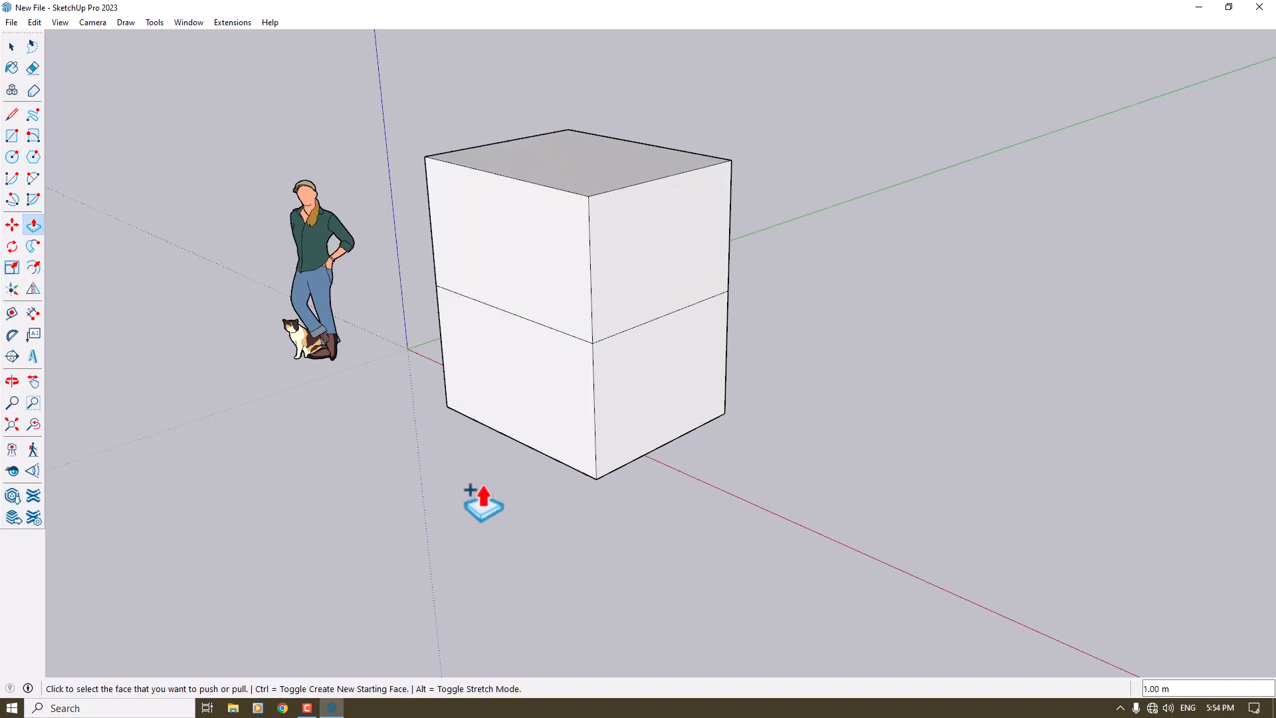
middle_click_drag(483, 503, 532, 465)
Select all connected faces and edges of the stacked box and delete them
key("space")
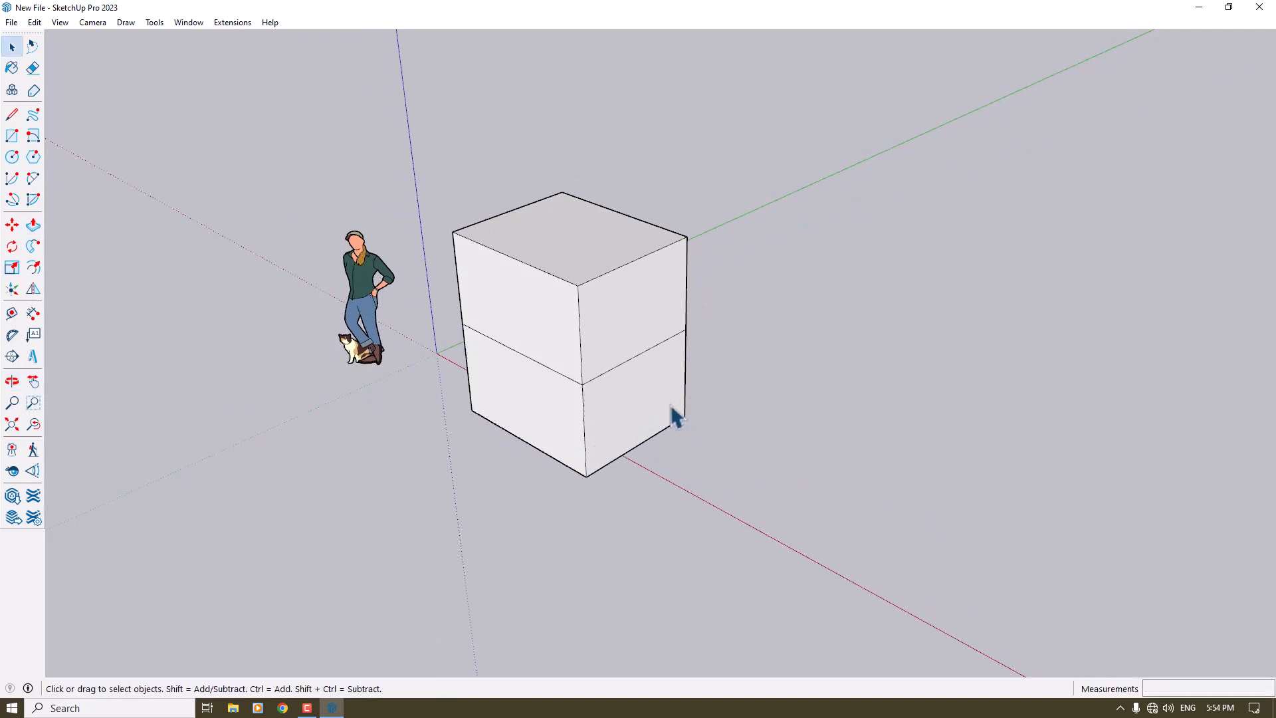
triple_click(631, 416)
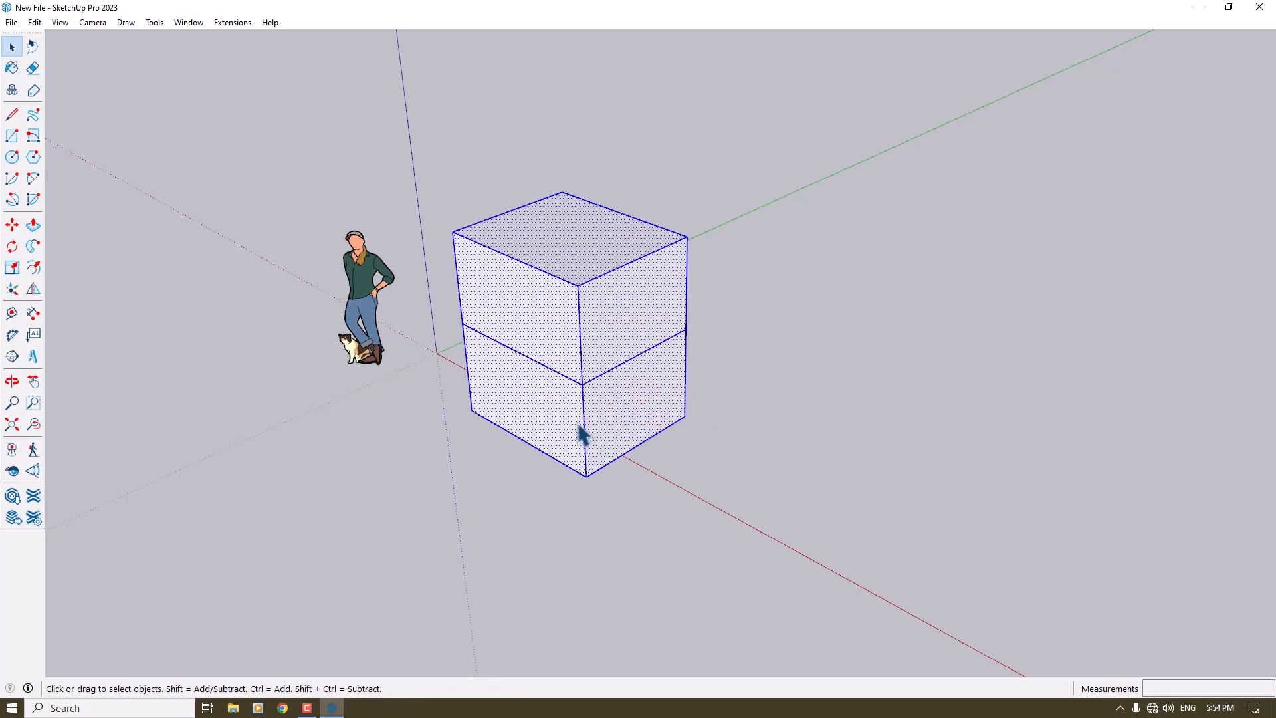
key("Delete")
Draw a flat circle with a 0.3 m radius on the ground beside the scale figure, between the red and green axes
scroll(581, 425, "up", 3)
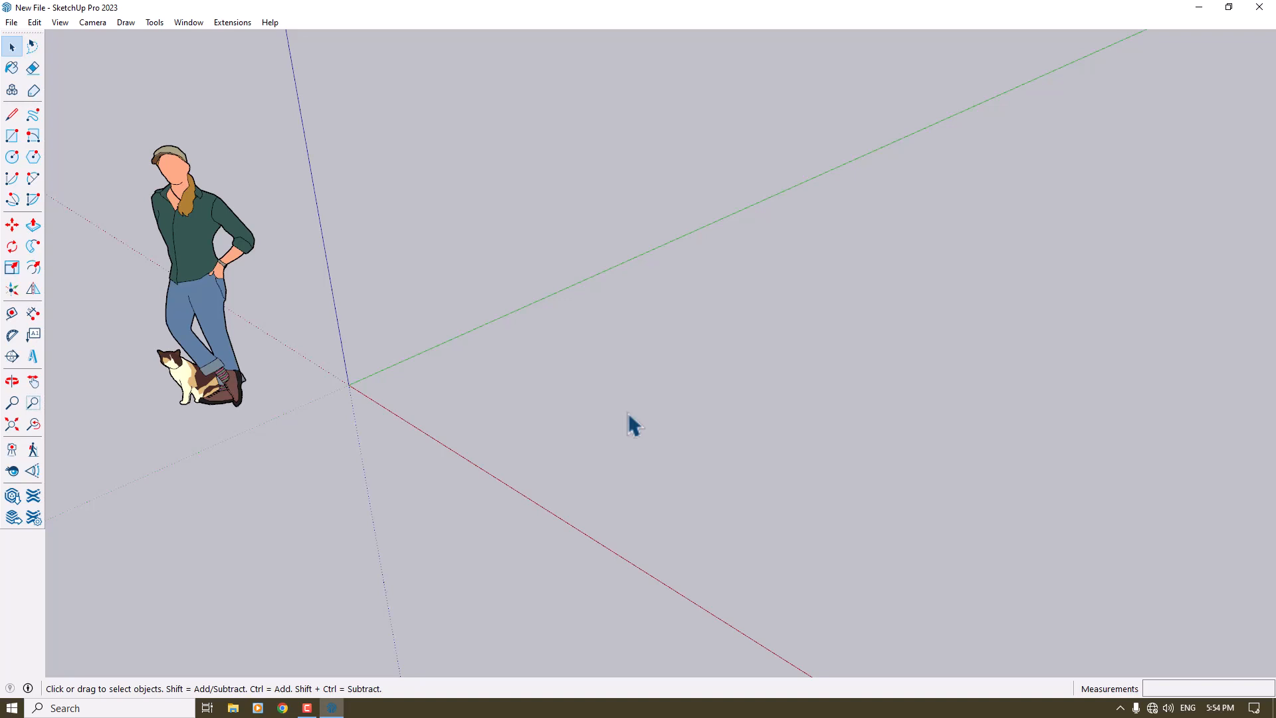
left_click(12, 157)
left_click(539, 383)
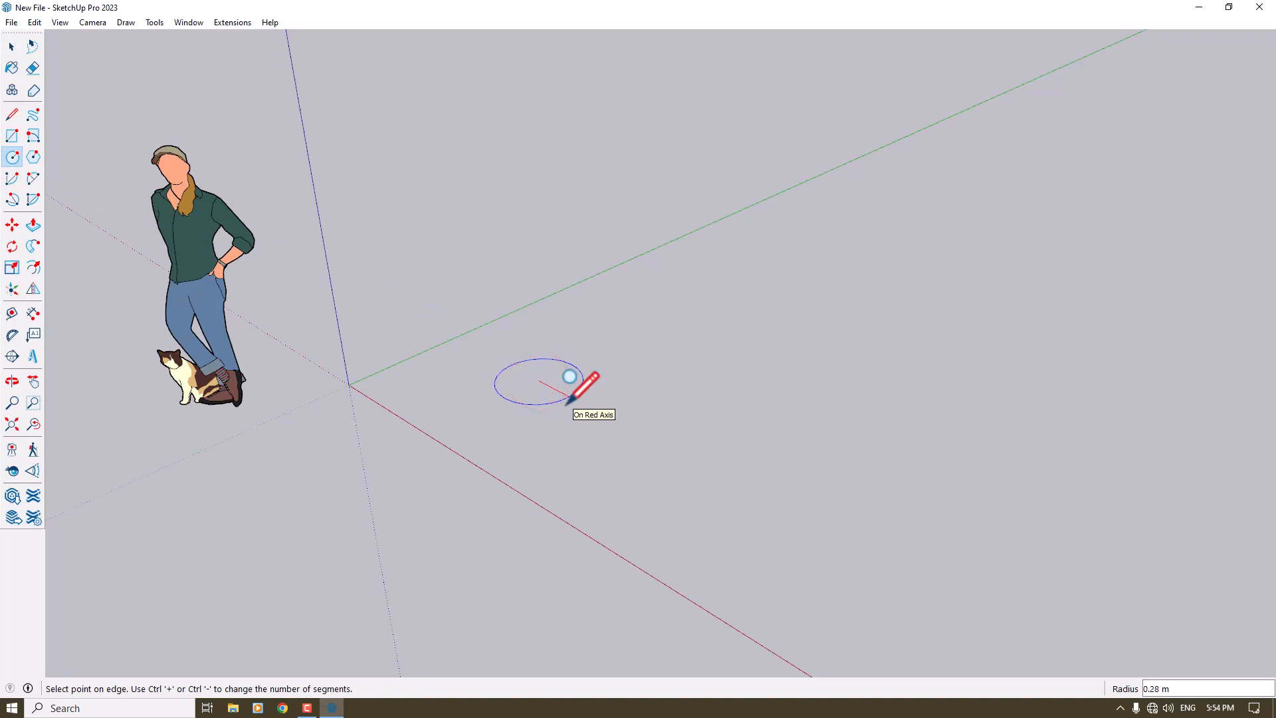
type("0.3")
key("Return")
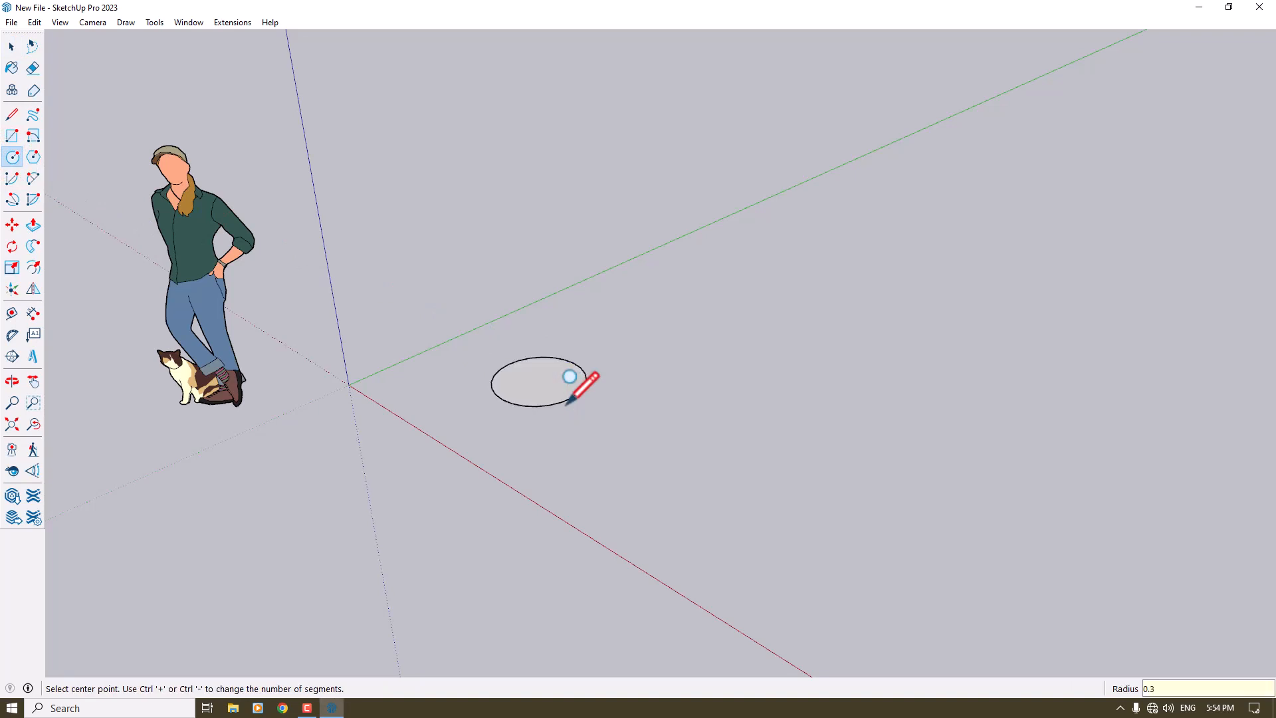
Draw a line from the circle's center to an endpoint on its edge along the red axis direction
left_click(13, 118)
scroll(569, 419, "up", 3)
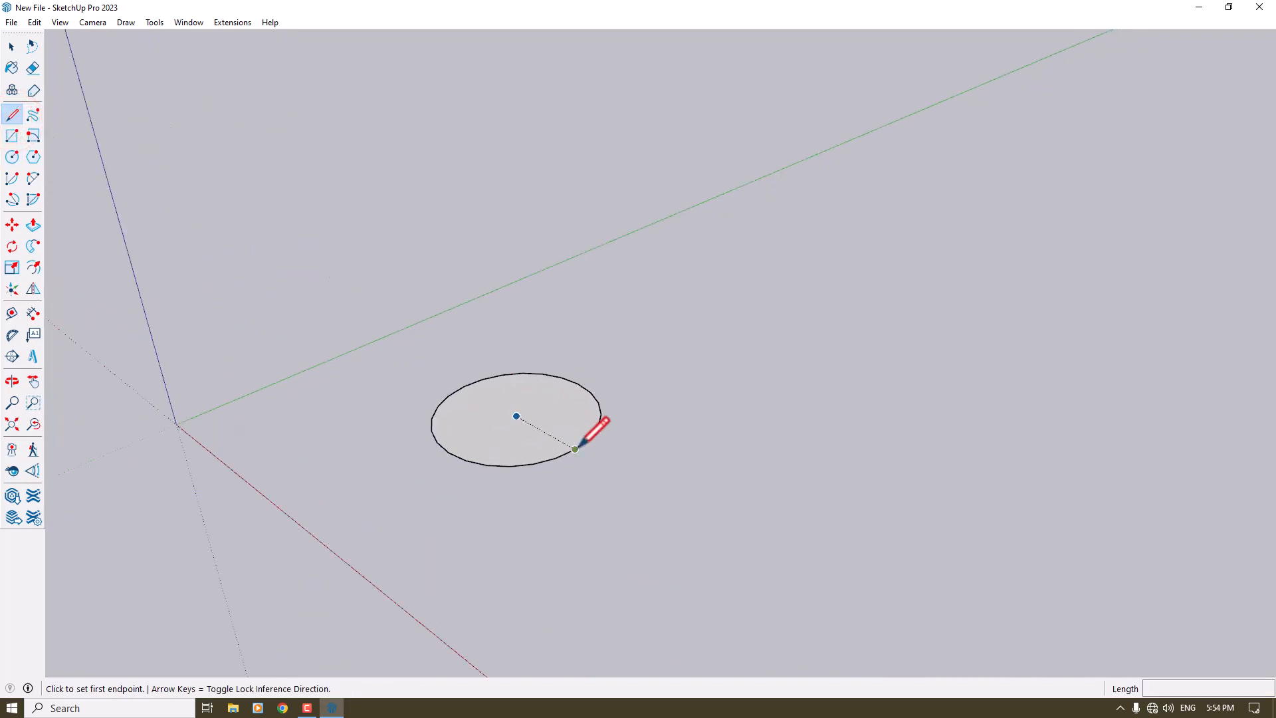
left_click(516, 416)
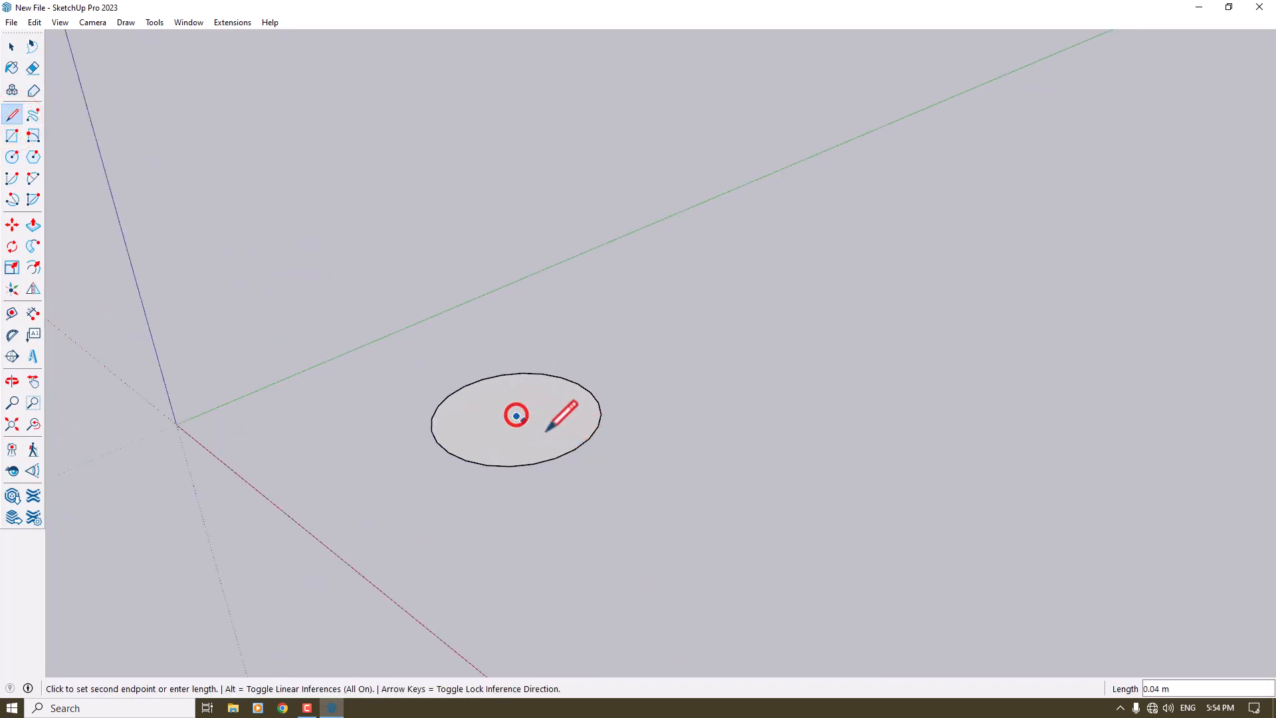
left_click(575, 449)
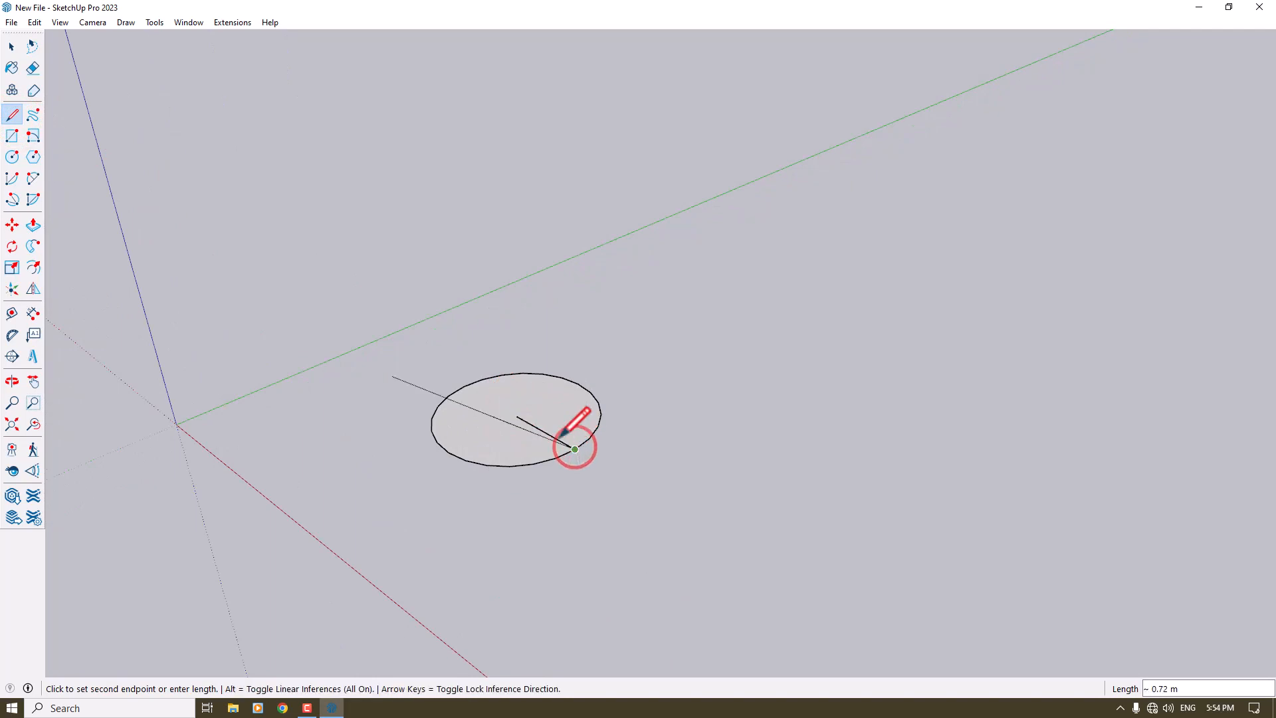
Draw a vertical line up from the circle's center and join its top to the radius line's outer end, forming a triangular face
left_click(10, 117)
middle_click_drag(12, 119, 379, 346)
left_click(528, 441)
scroll(528, 441, "down", 3)
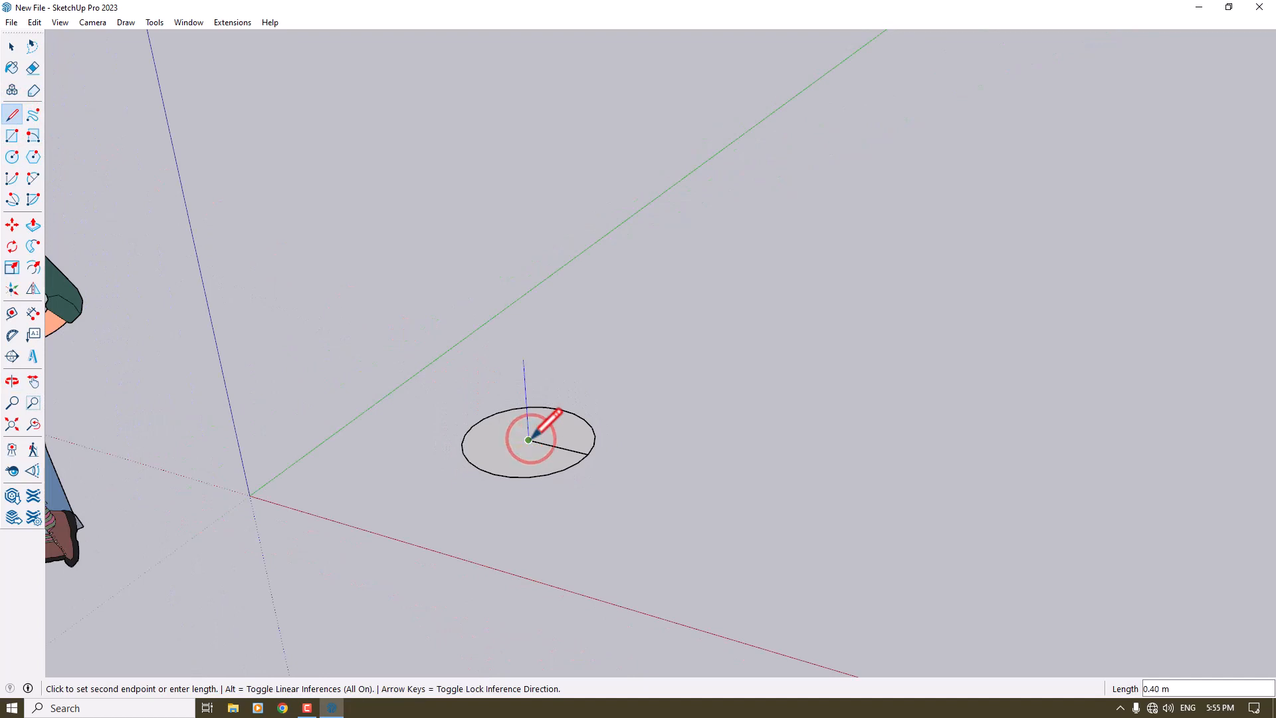
left_click(514, 220)
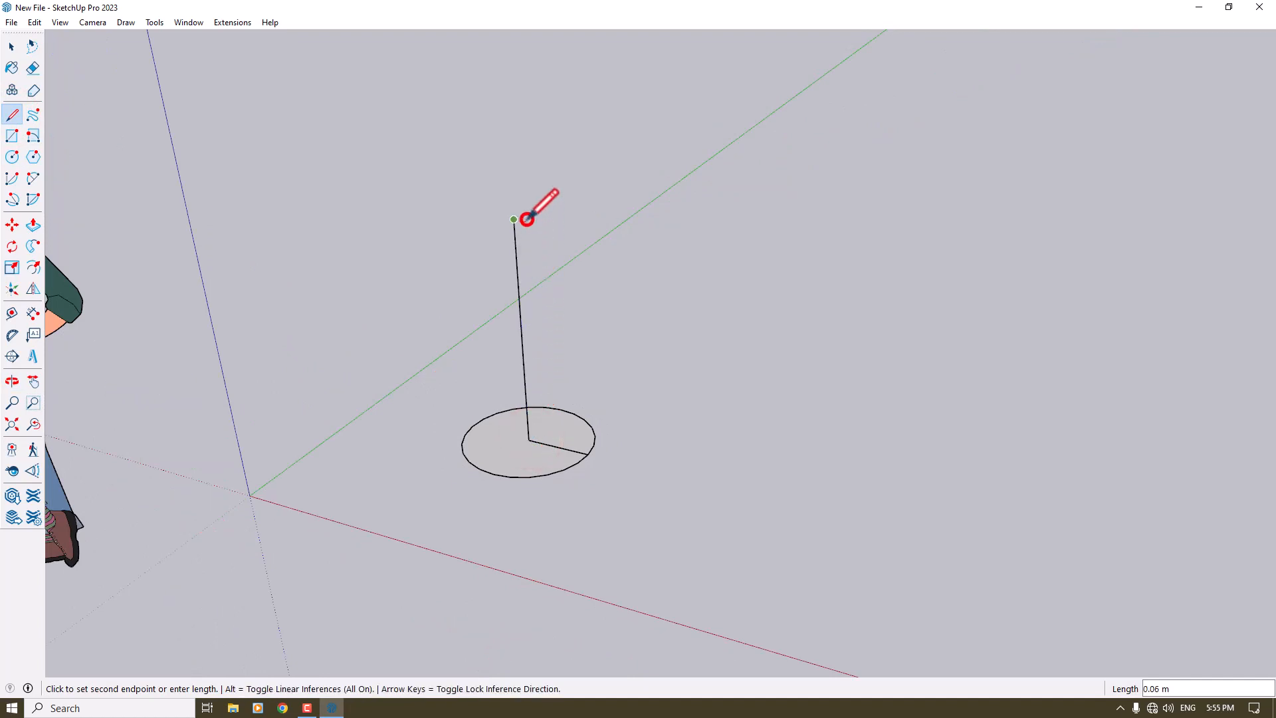
left_click(588, 455)
key("space")
Sweep the triangular face around the circle's edge with Follow Me to create a cone
scroll(539, 465, "up", 2)
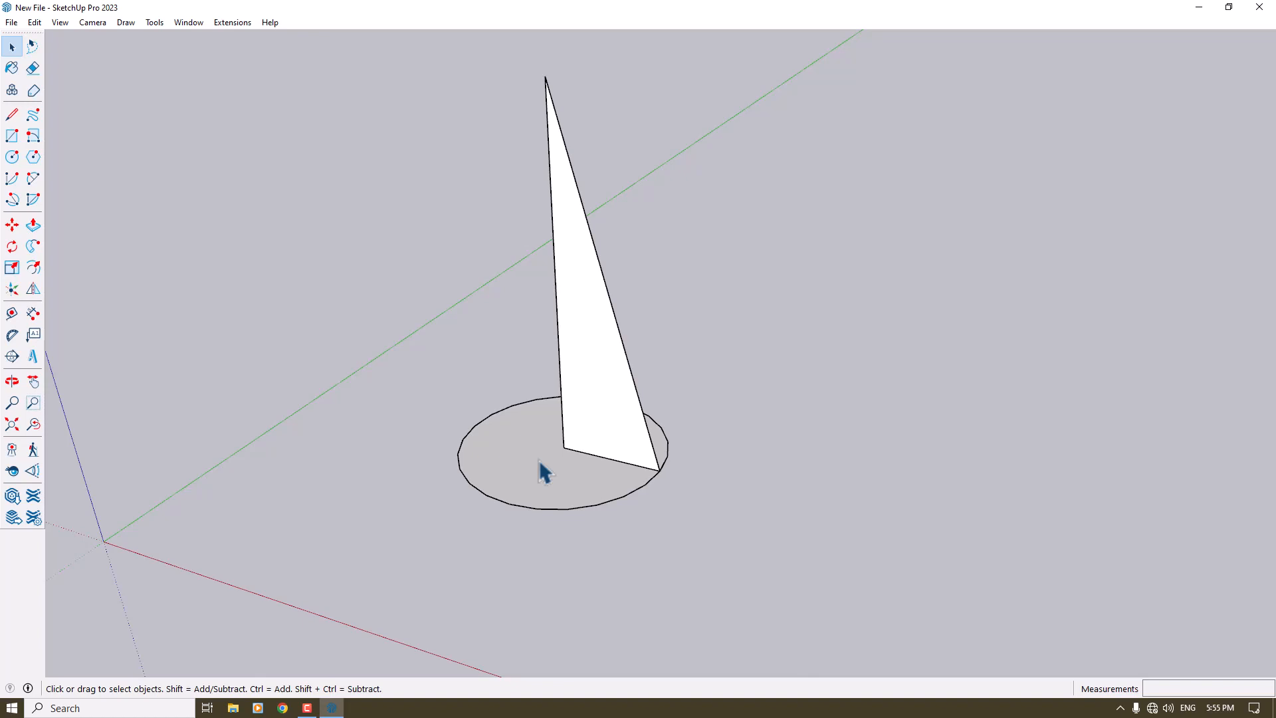
scroll(580, 471, "up", 3)
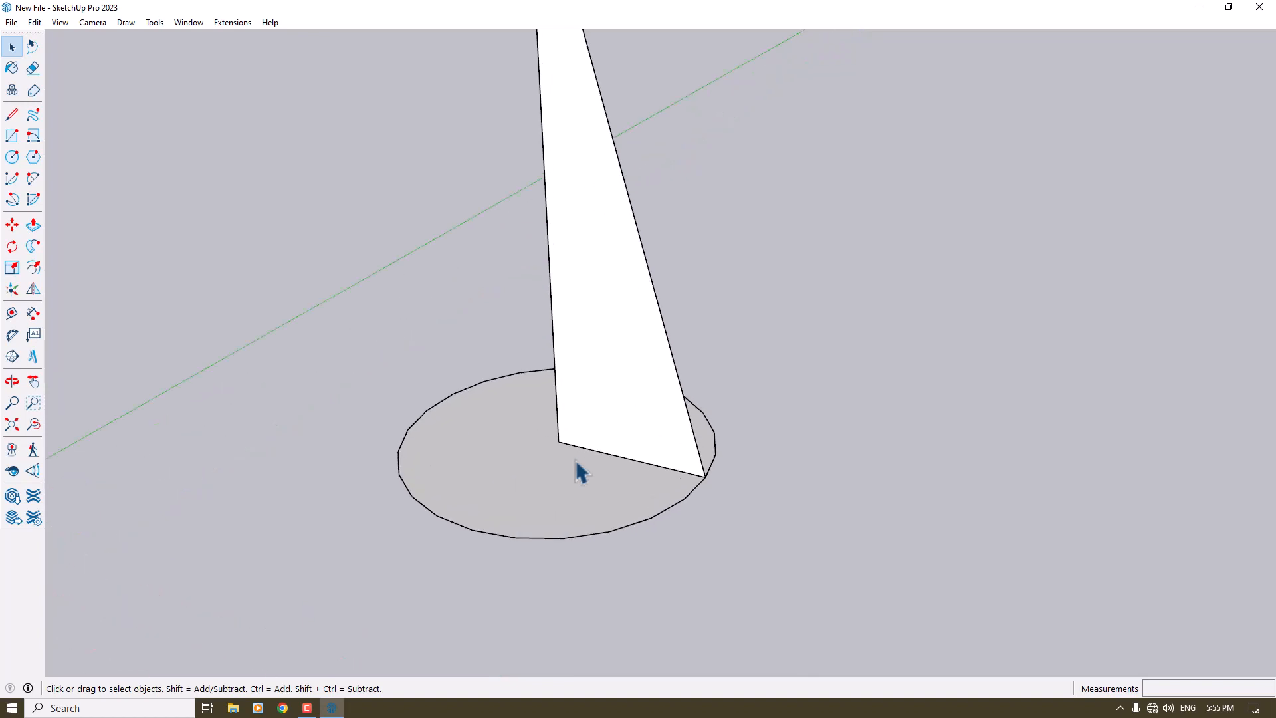
scroll(580, 472, "down", 3)
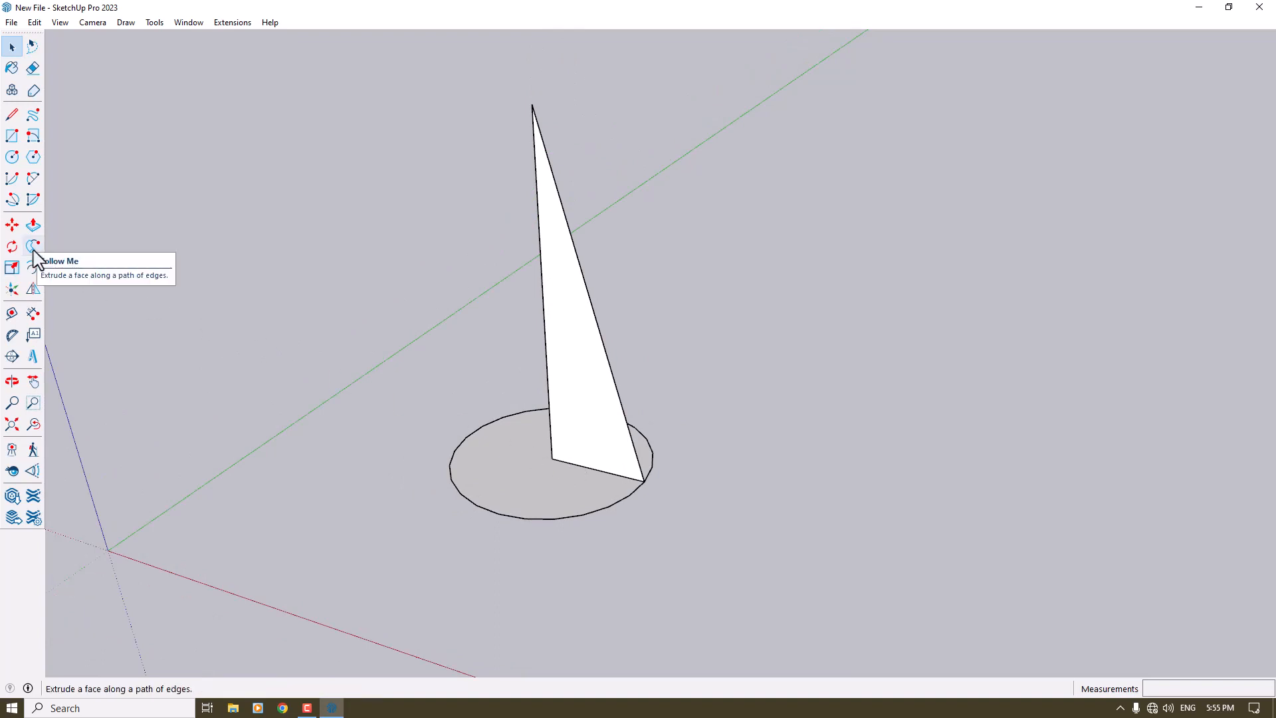
left_click(455, 490)
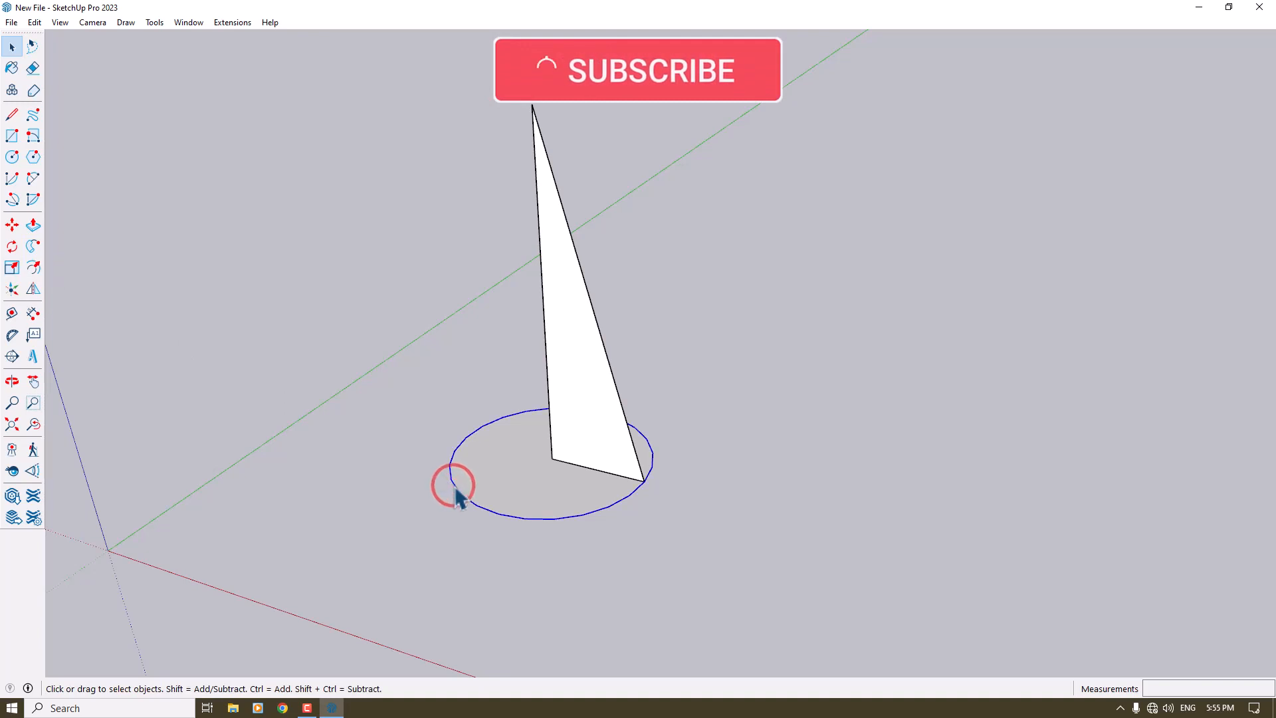
left_click(33, 247)
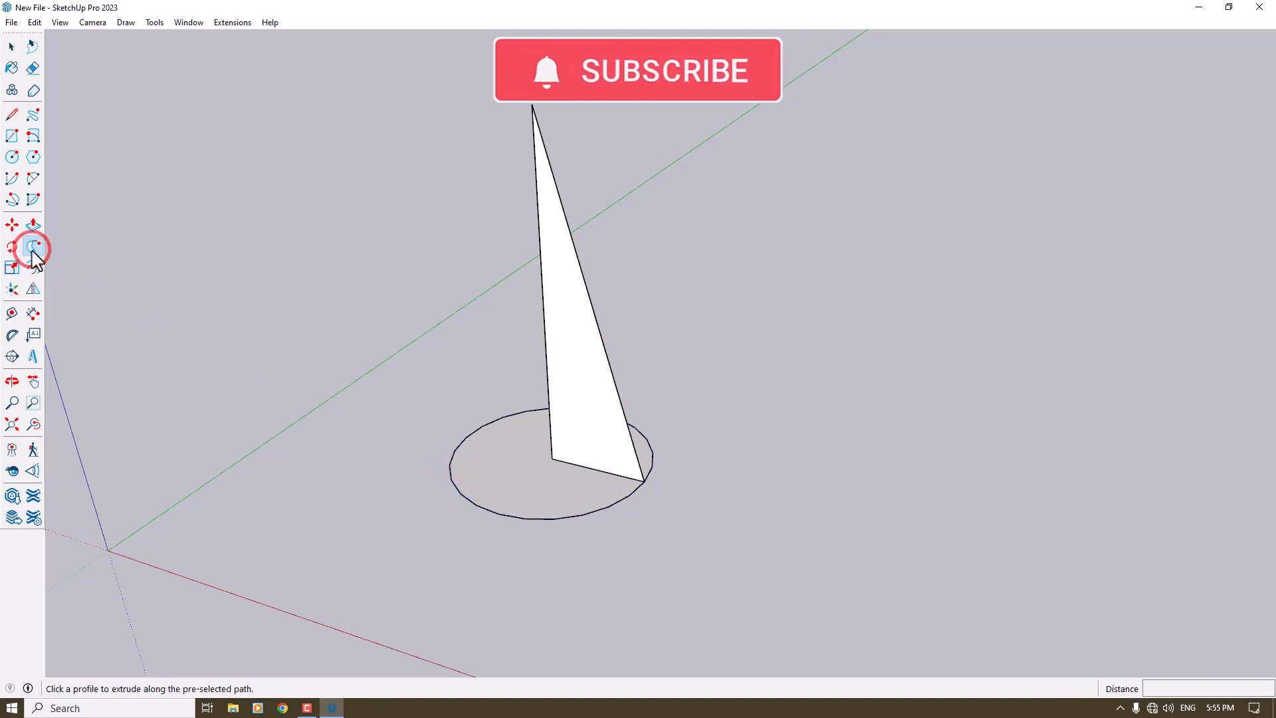
left_click(584, 365)
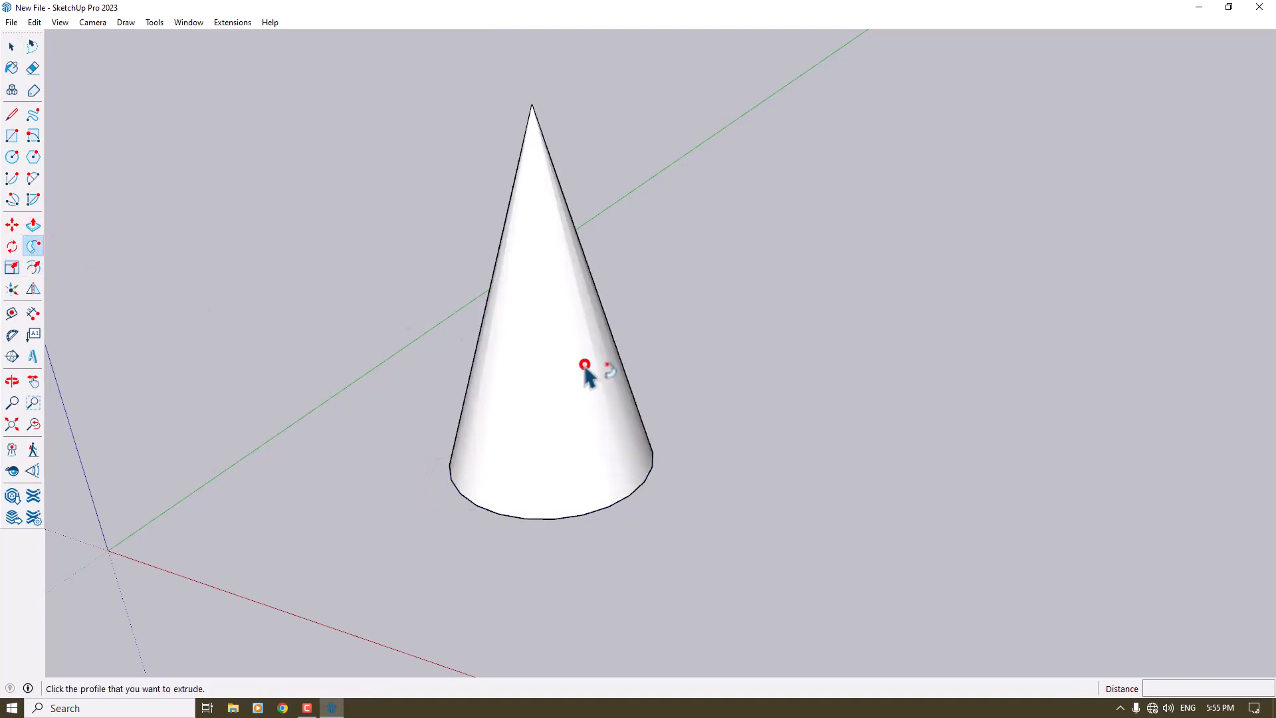
scroll(585, 365, "down", 5)
middle_click_drag(590, 371, 565, 379)
key("space")
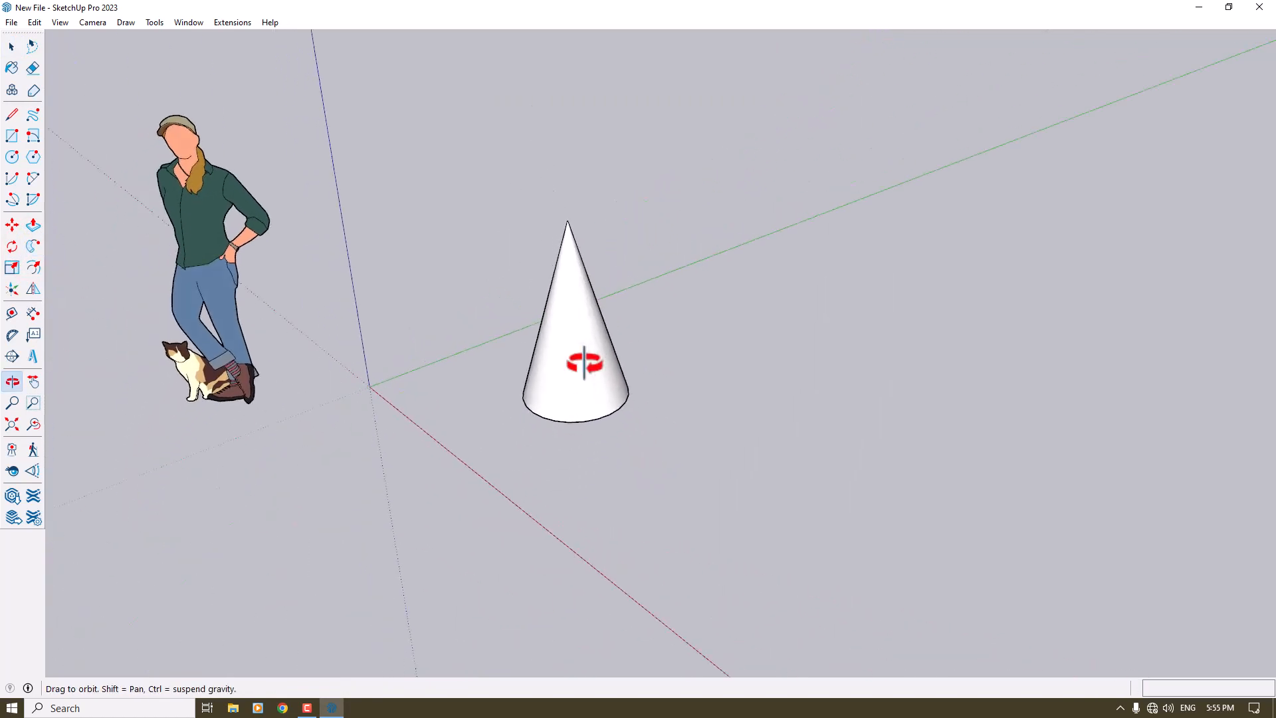
scroll(561, 377, "up", 3)
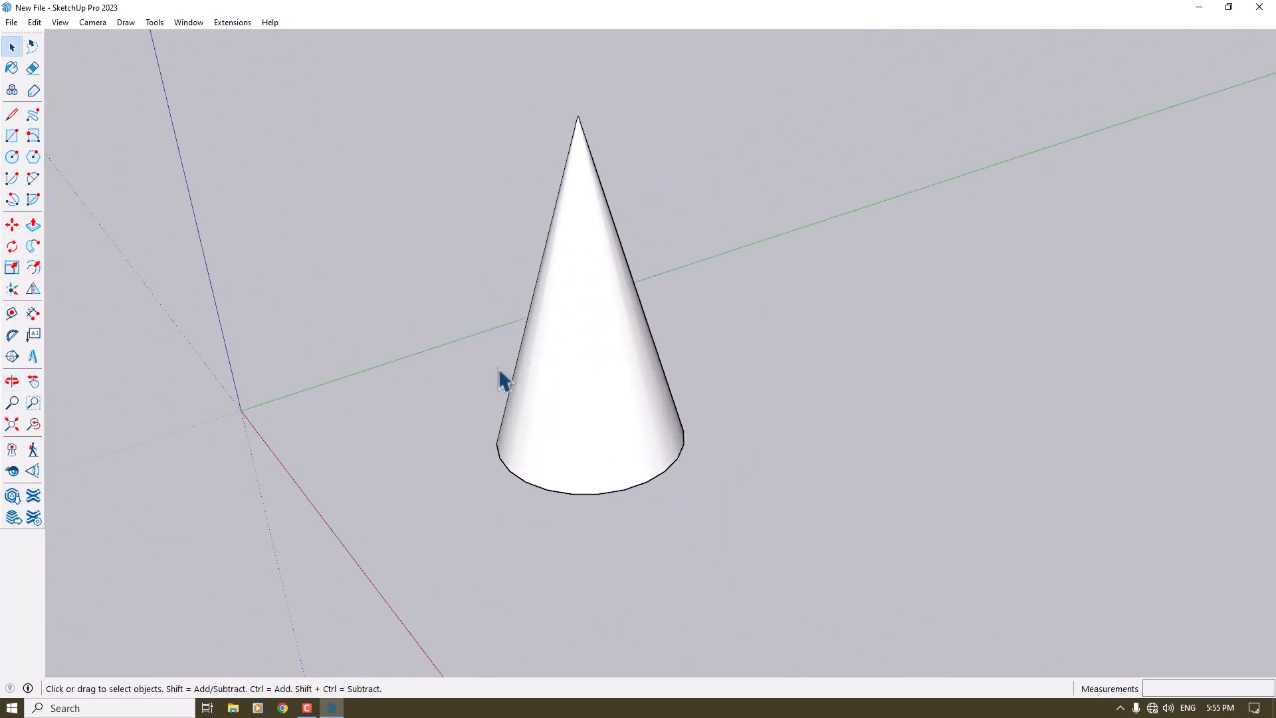
scroll(499, 368, "down", 6)
middle_click_drag(498, 368, 488, 382)
scroll(484, 390, "up", 2)
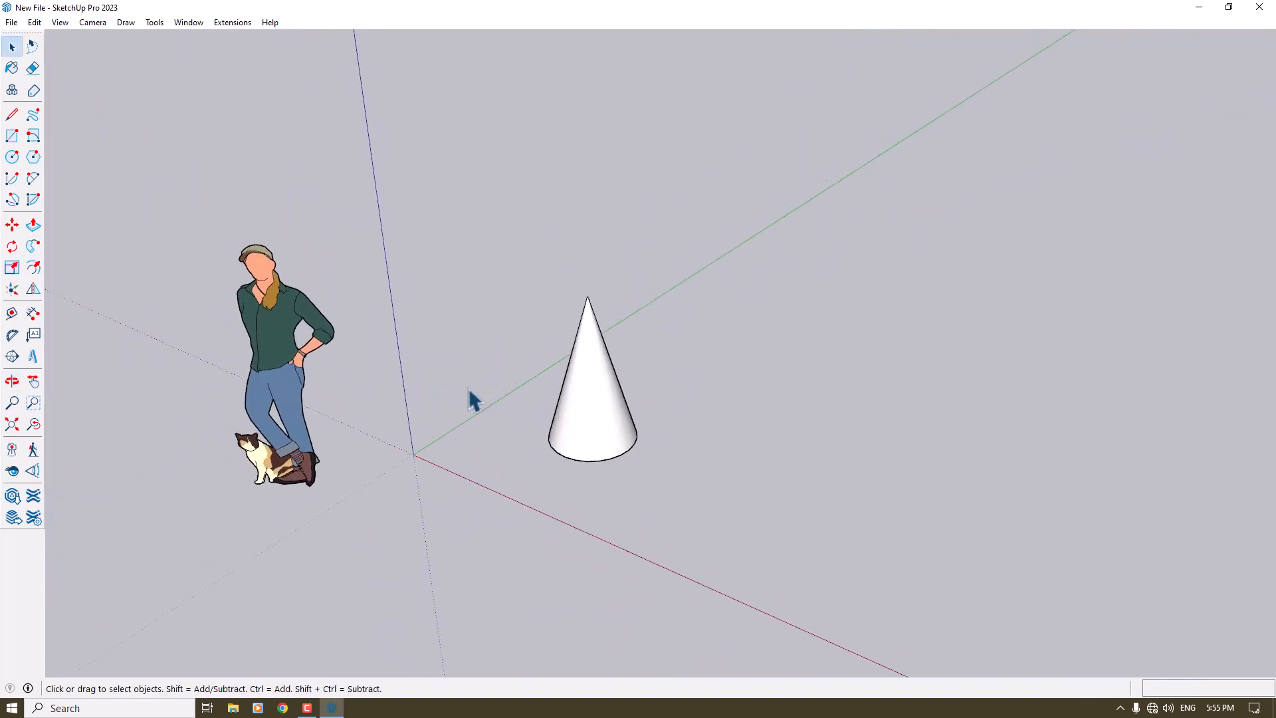